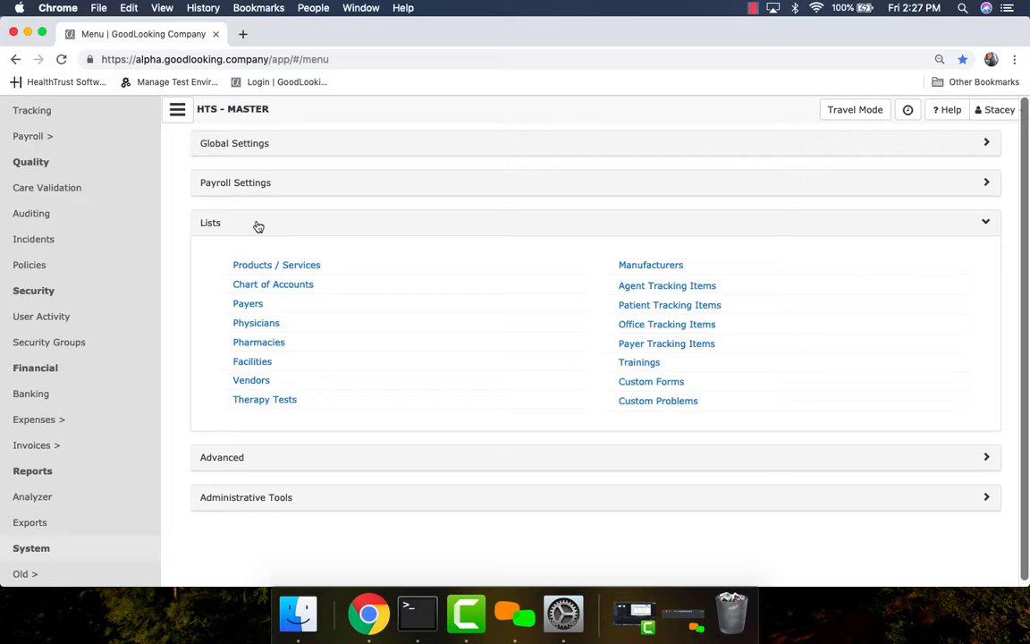
# - Open the AETNA MEDICARE payer record from the Payers list for editing and go through its contact details
pyautogui.click(249, 305)
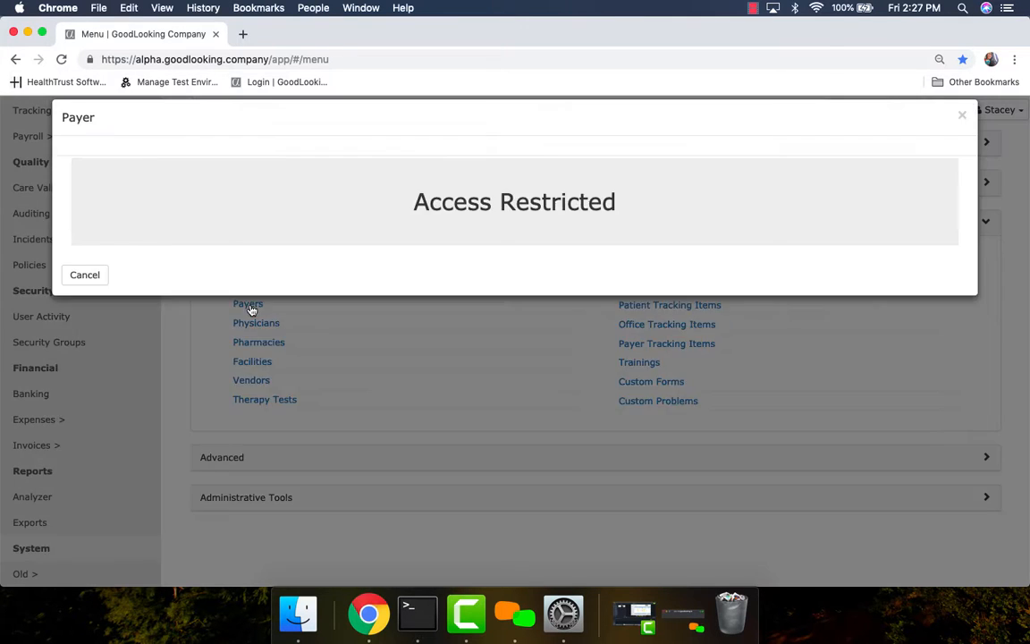
pyautogui.click(242, 258)
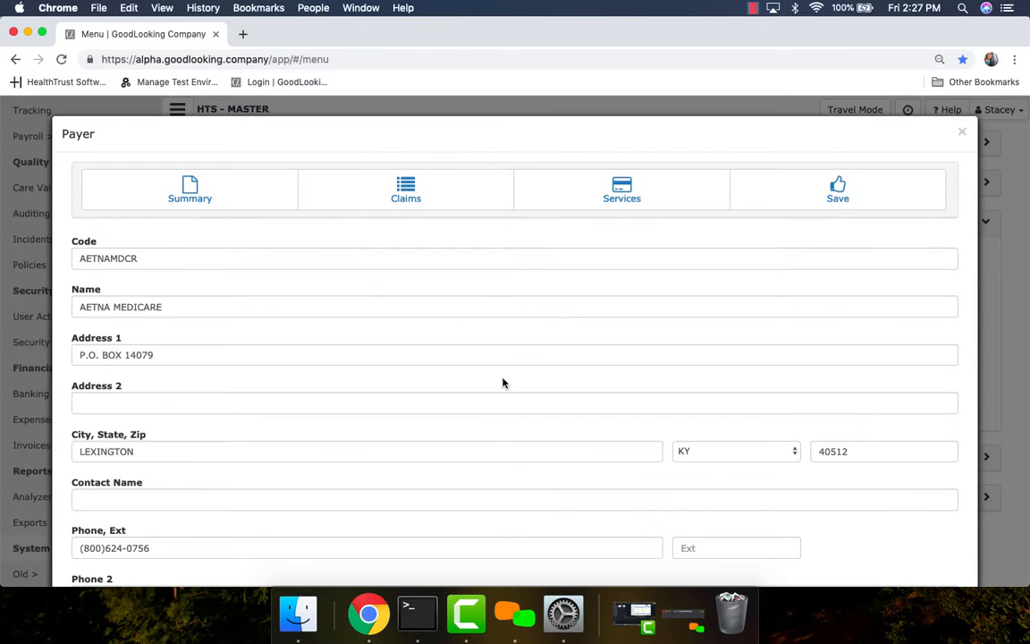
pyautogui.scroll(-3, 502, 385)
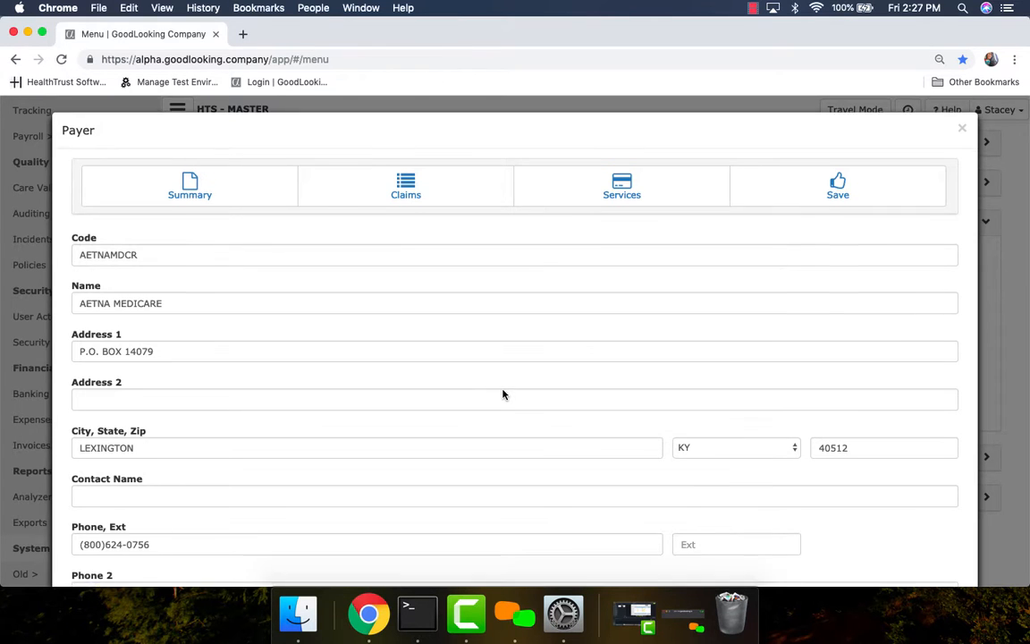
pyautogui.scroll(-3, 502, 390)
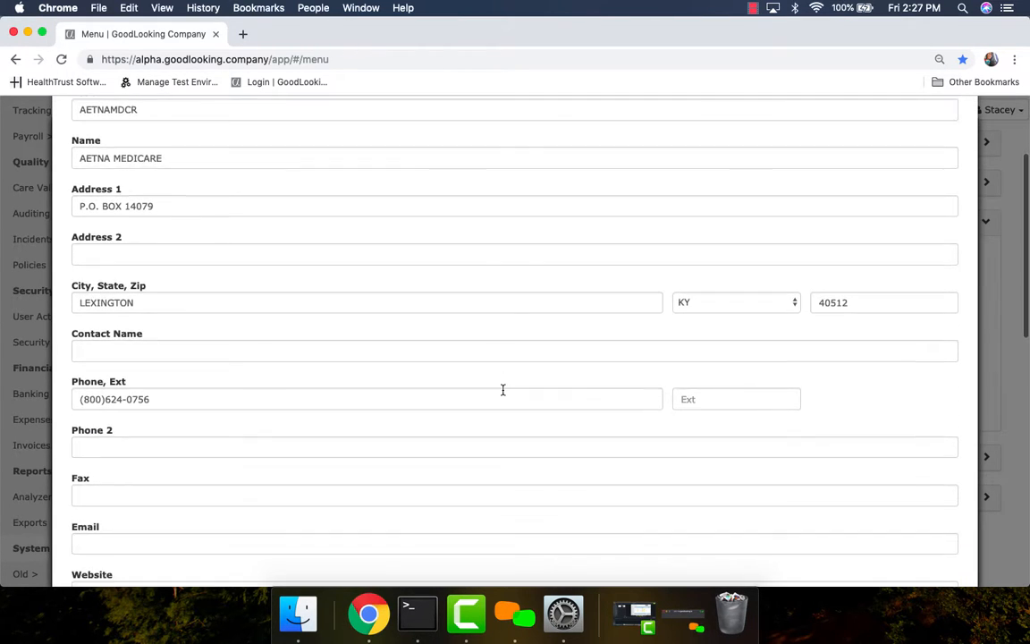
pyautogui.scroll(-10, 503, 394)
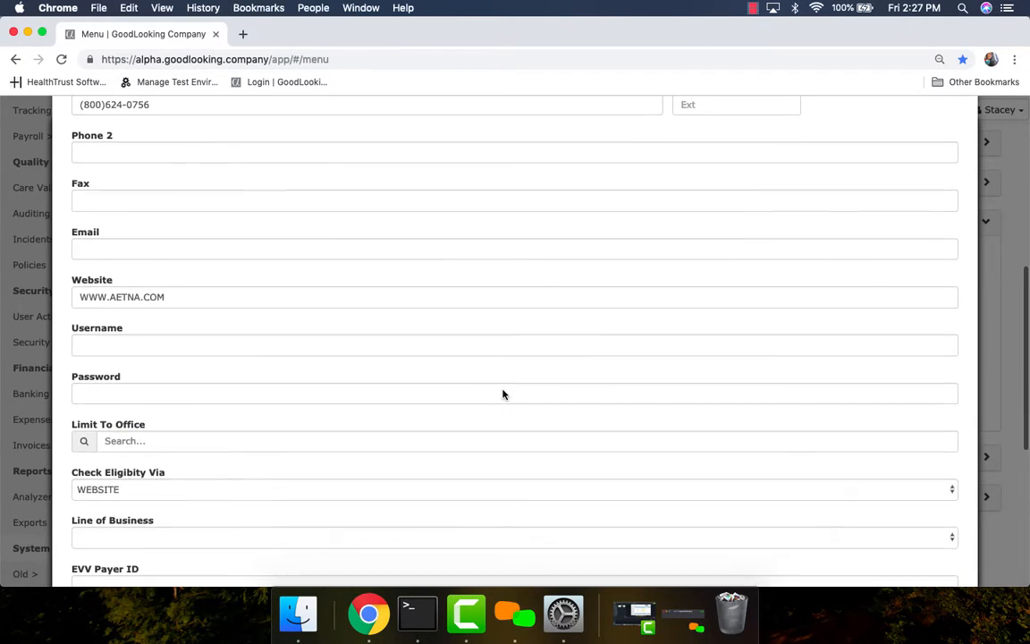
pyautogui.scroll(-3, 502, 395)
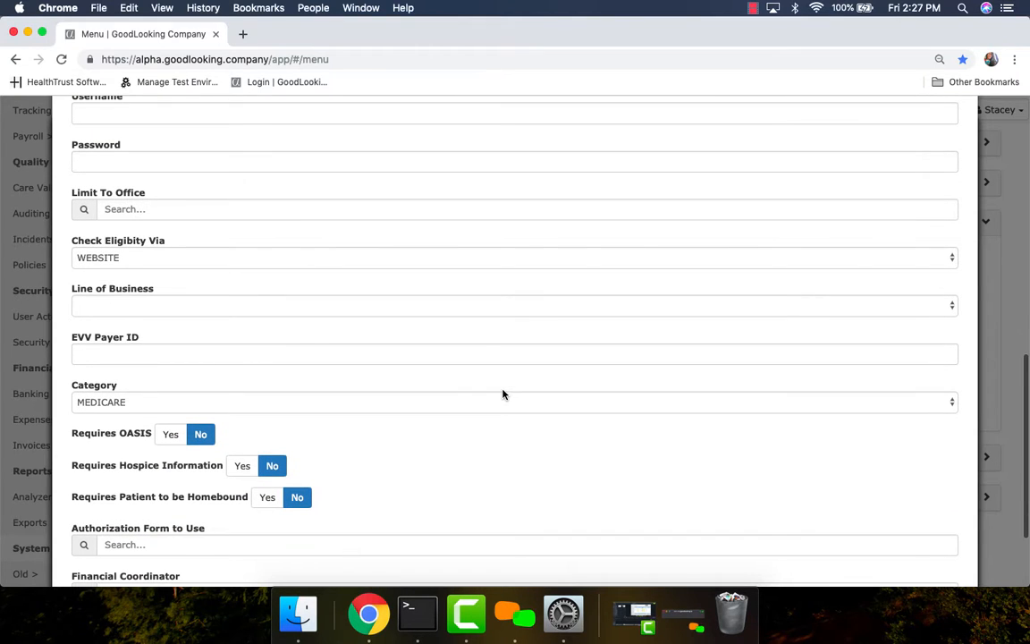
# - Set the payer's eligibility check method to DORADO and activate the Dorado Payer Code field
pyautogui.click(158, 266)
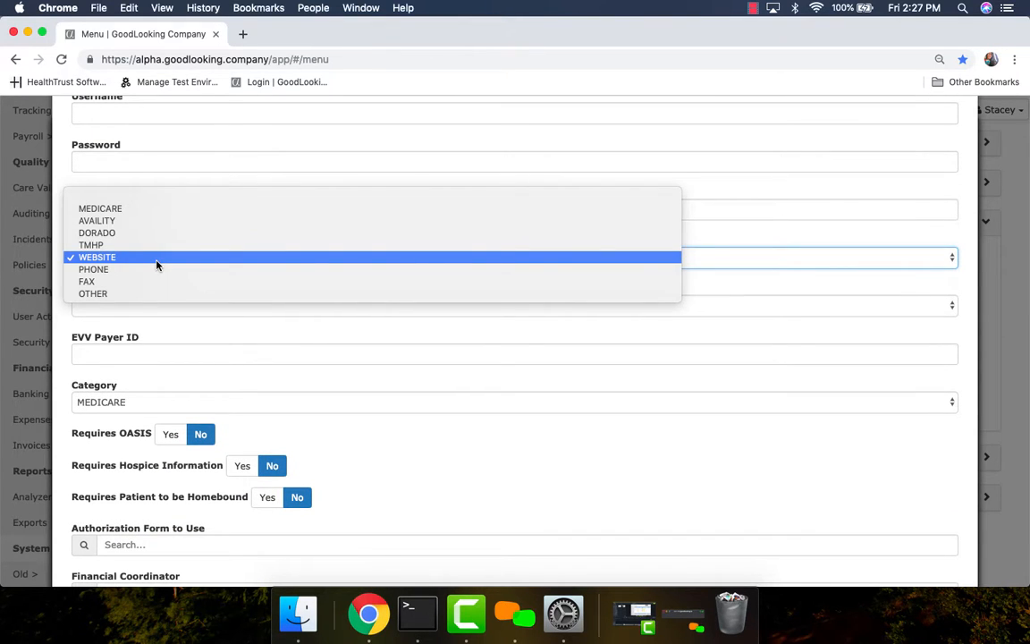
pyautogui.click(151, 234)
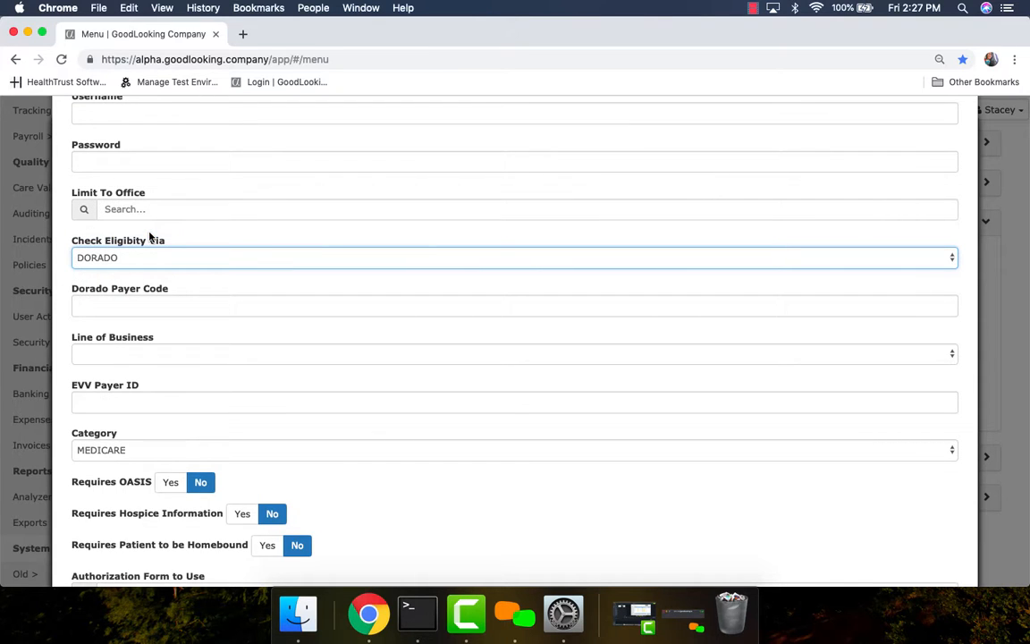
pyautogui.click(136, 301)
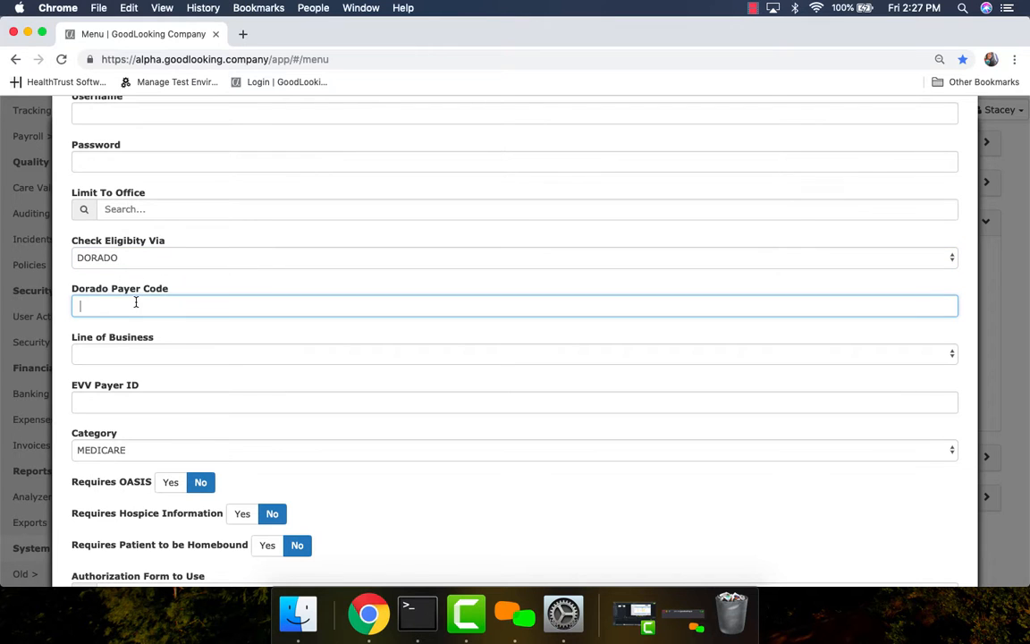
# - Look over the remaining general payer settings, and open the Claims Information section of the payer's claims settings
pyautogui.scroll(-2, 251, 396)
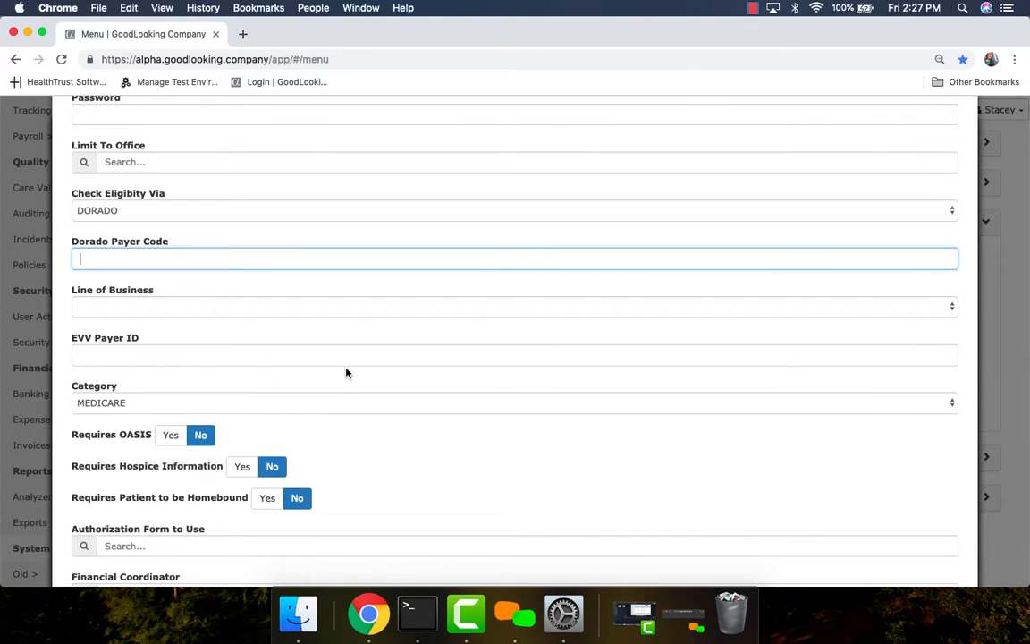
pyautogui.scroll(-2, 356, 395)
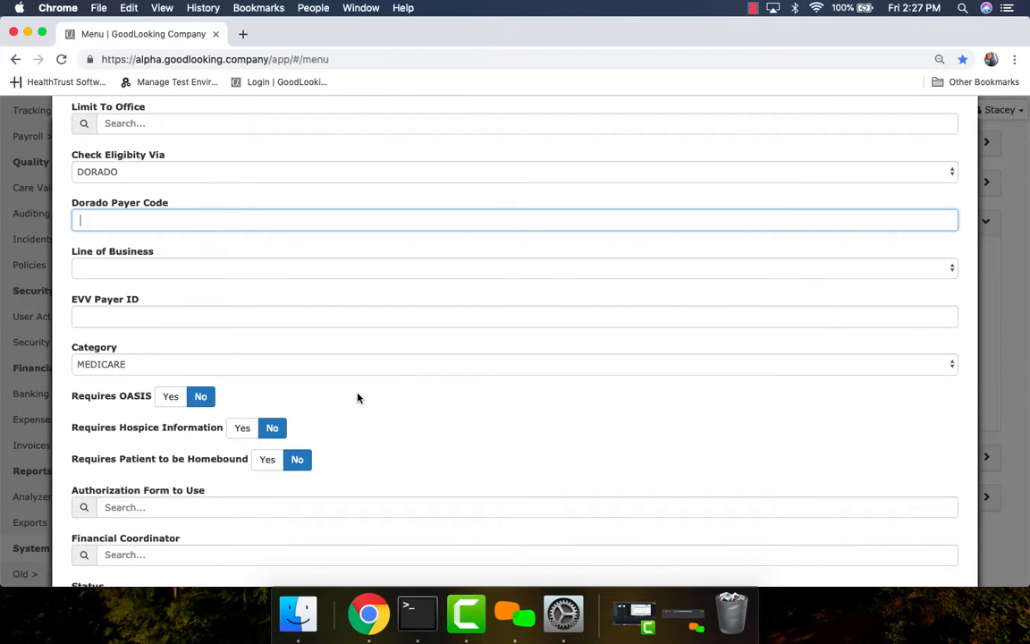
pyautogui.scroll(-1, 375, 407)
pyautogui.scroll(-3, 375, 408)
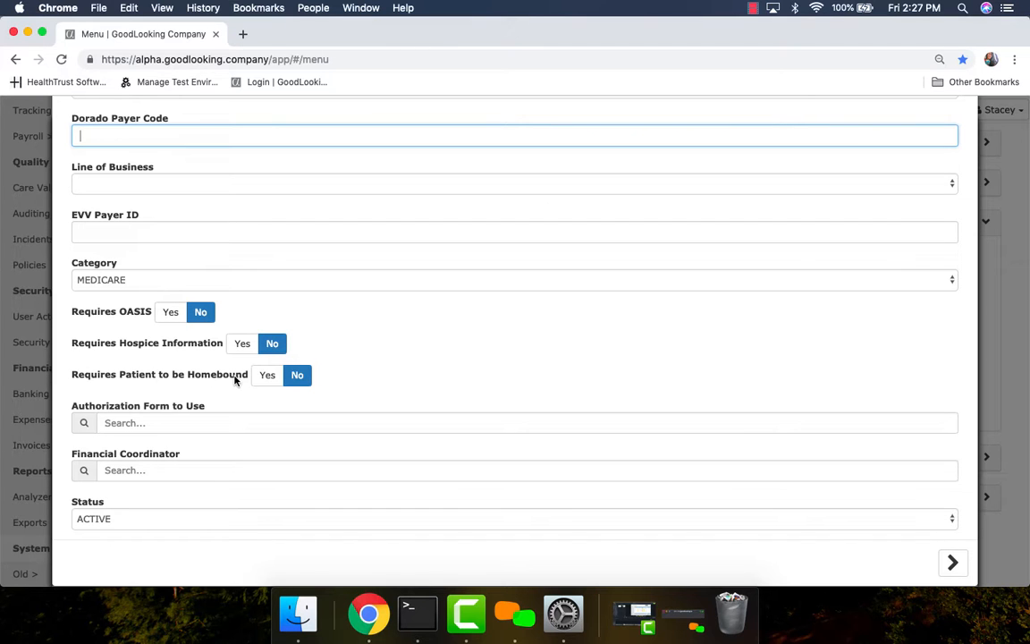
pyautogui.scroll(10, 442, 268)
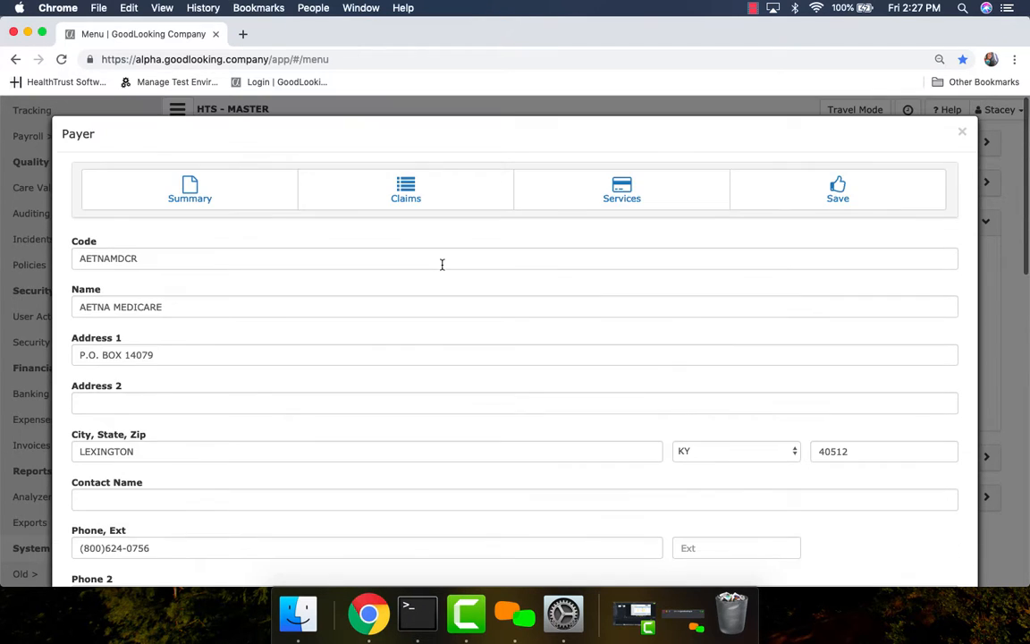
pyautogui.click(404, 198)
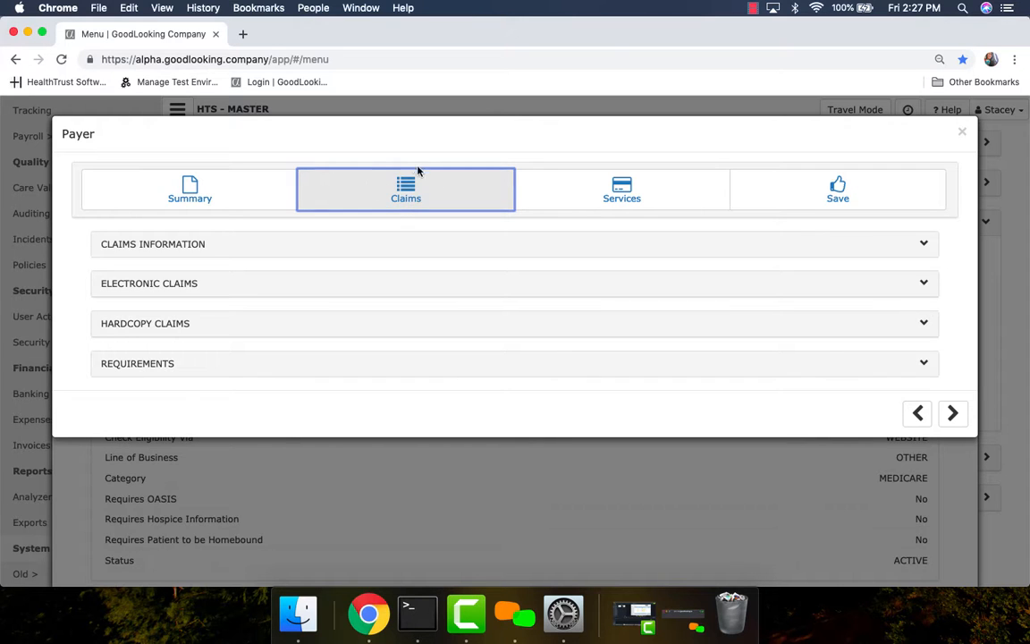
pyautogui.click(464, 253)
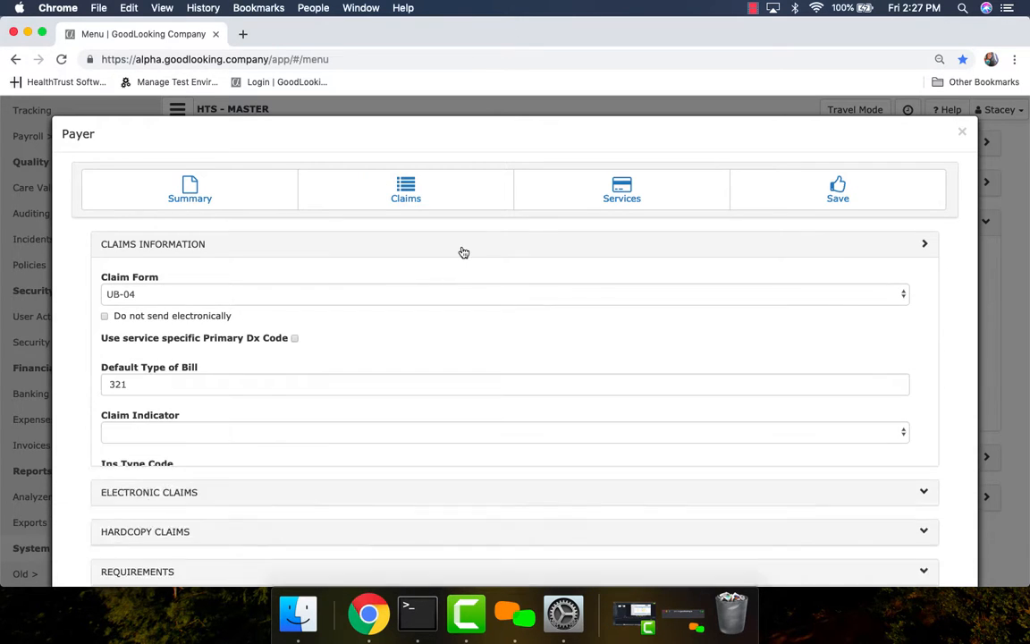
# - Choose UB-04 as the claim form in the payer's claims information
pyautogui.scroll(-2, 517, 353)
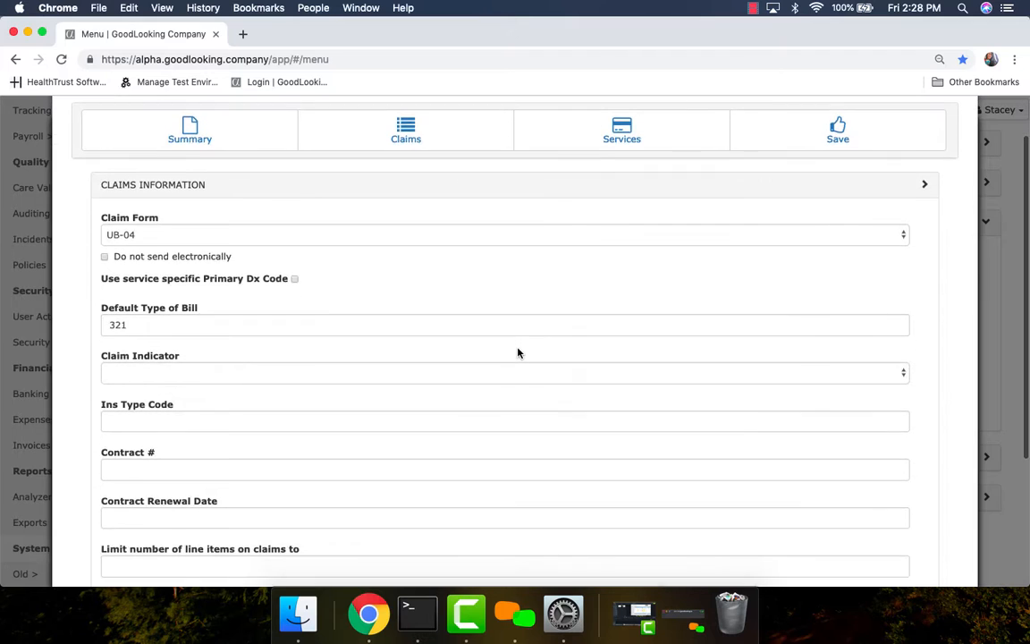
pyautogui.click(418, 207)
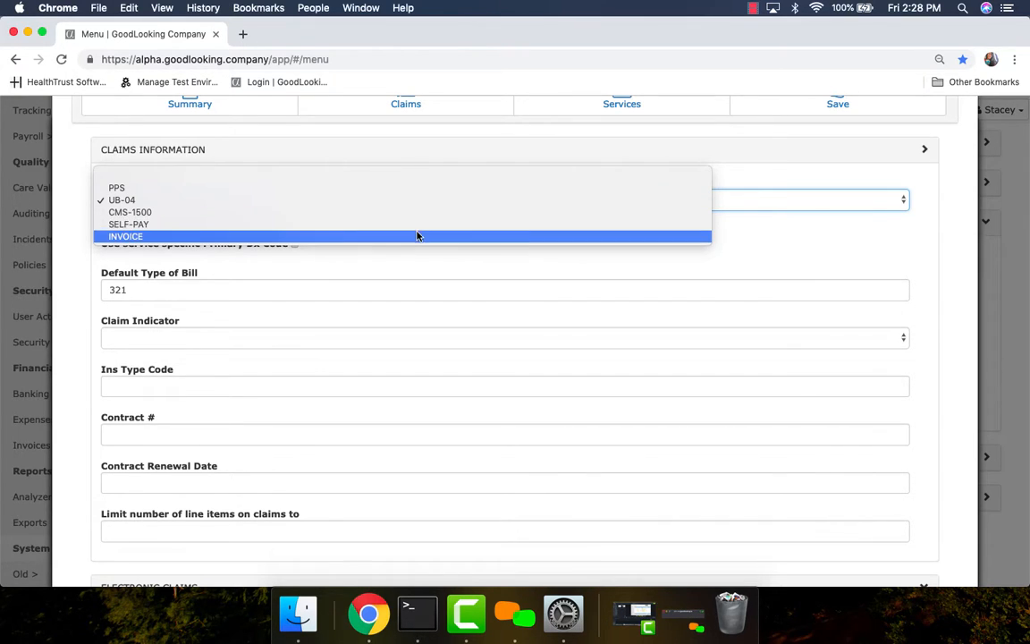
pyautogui.click(416, 200)
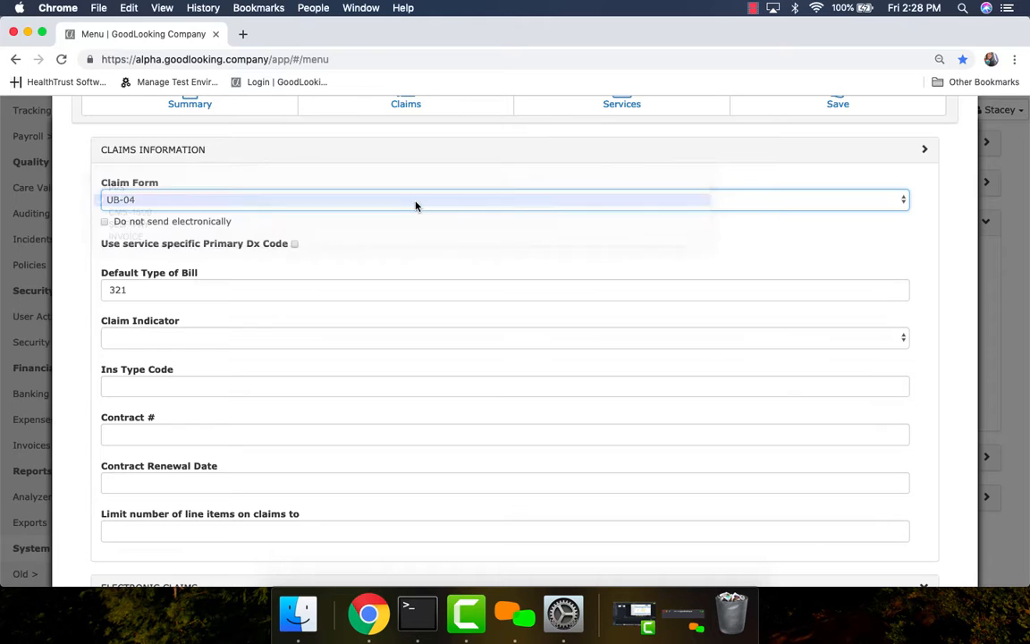
pyautogui.scroll(-3, 452, 245)
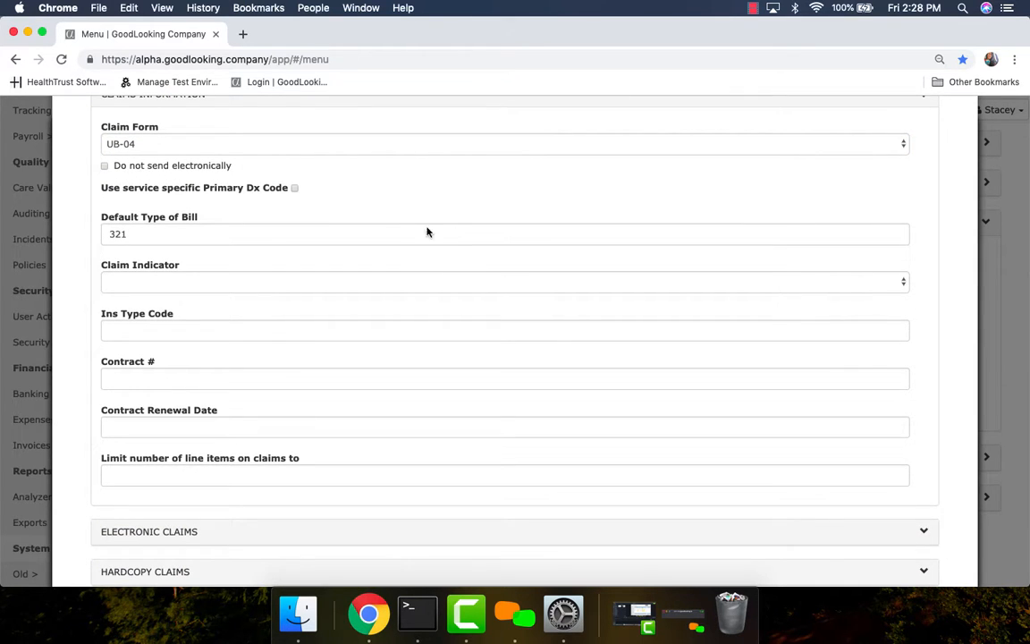
# - Set the Claim Indicator in the payer's claims information to SELF-PAY
pyautogui.click(105, 167)
pyautogui.scroll(-1, 430, 244)
pyautogui.scroll(-3, 430, 243)
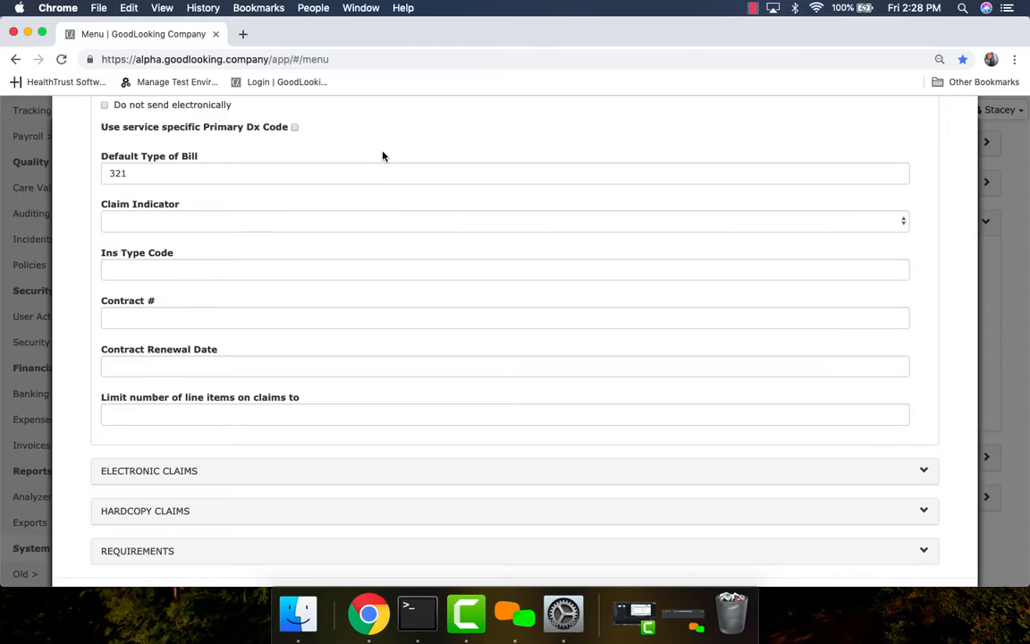
pyautogui.scroll(-2, 382, 154)
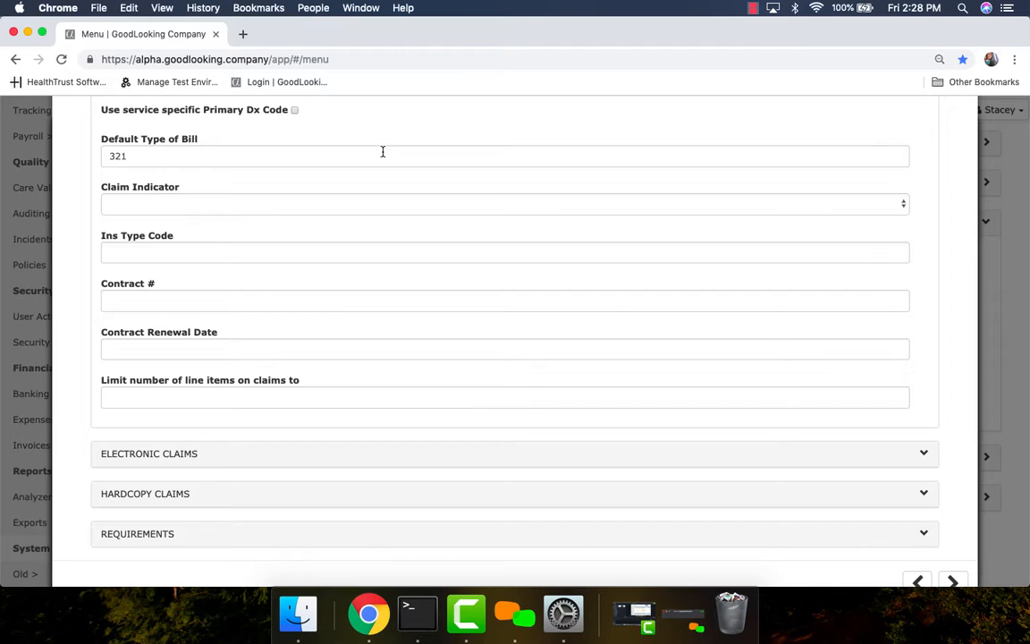
pyautogui.scroll(-2, 375, 205)
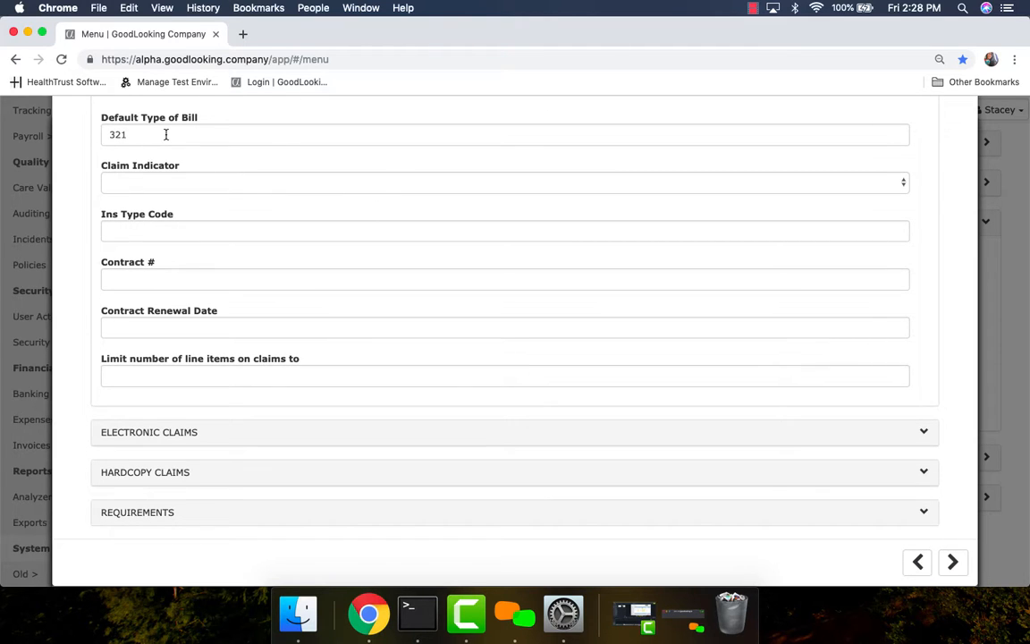
pyautogui.click(165, 186)
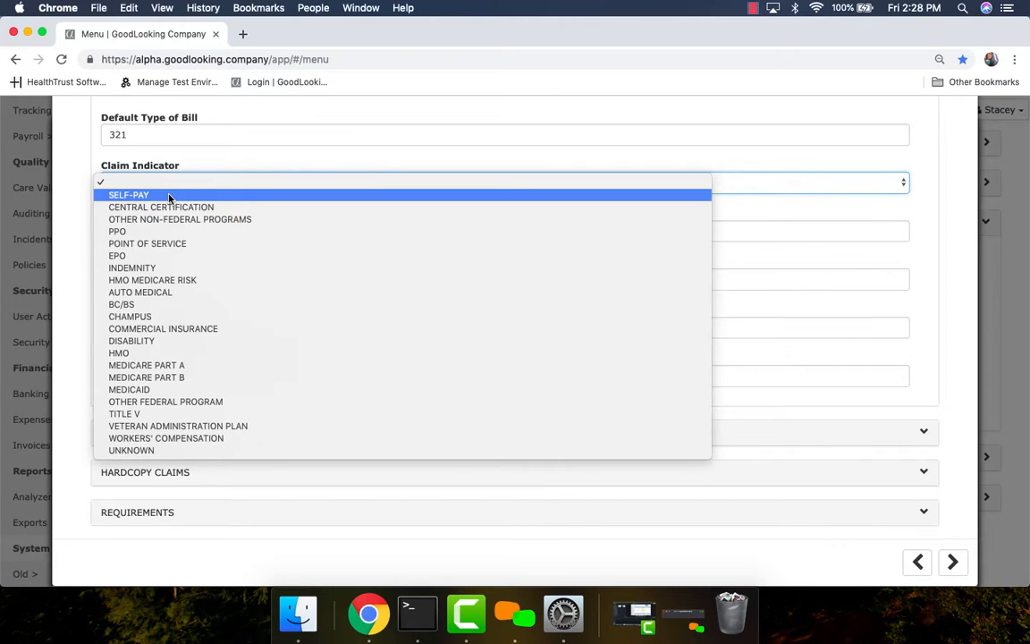
pyautogui.click(168, 196)
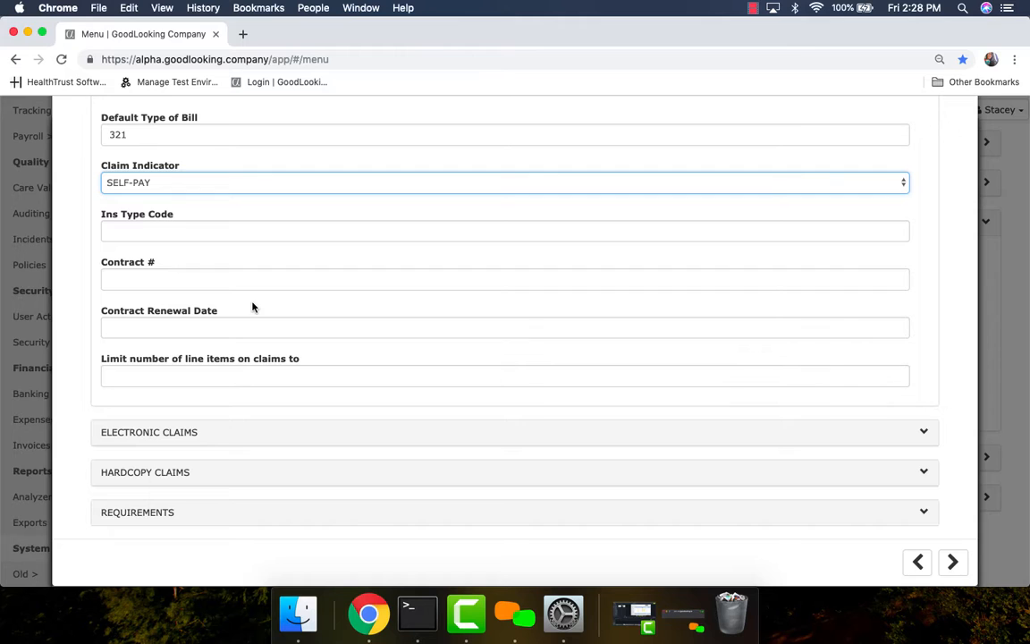
# - Check the Contract Renewal Date calendar and the field limiting the number of line items on claims
pyautogui.click(165, 329)
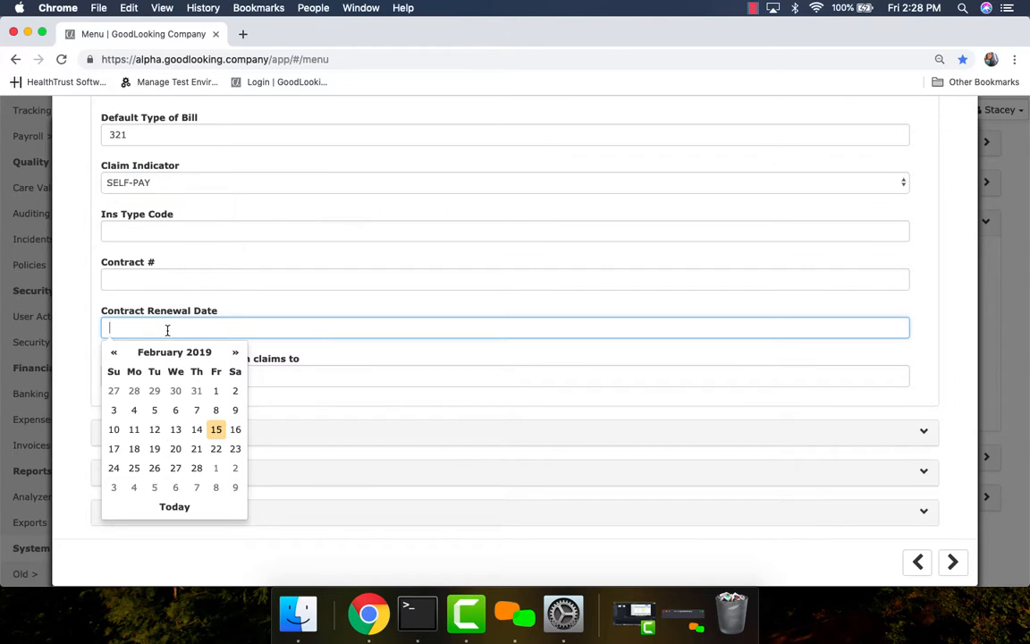
pyautogui.click(254, 311)
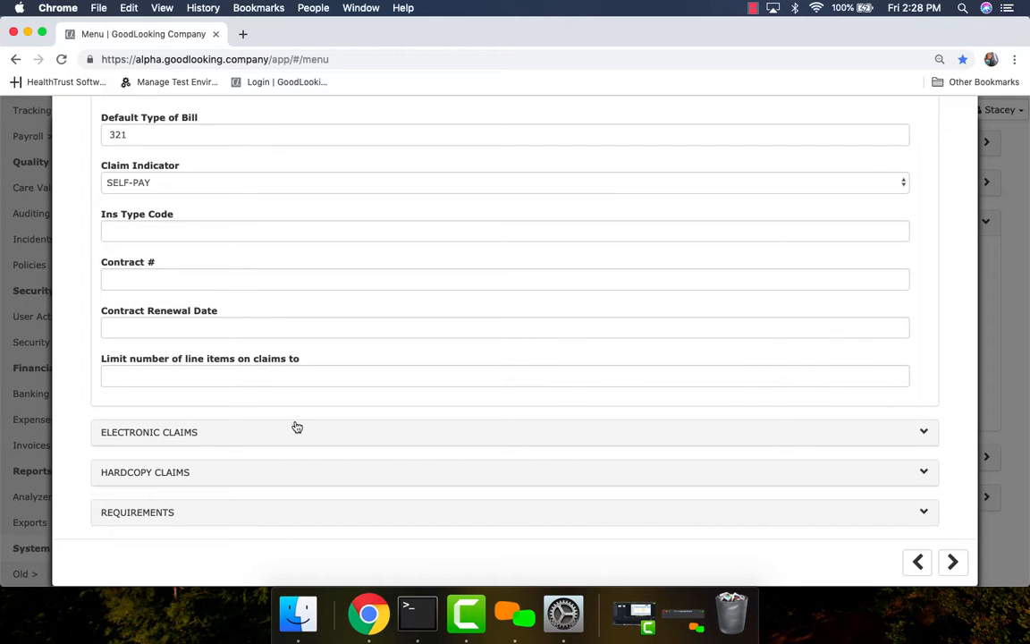
pyautogui.click(183, 374)
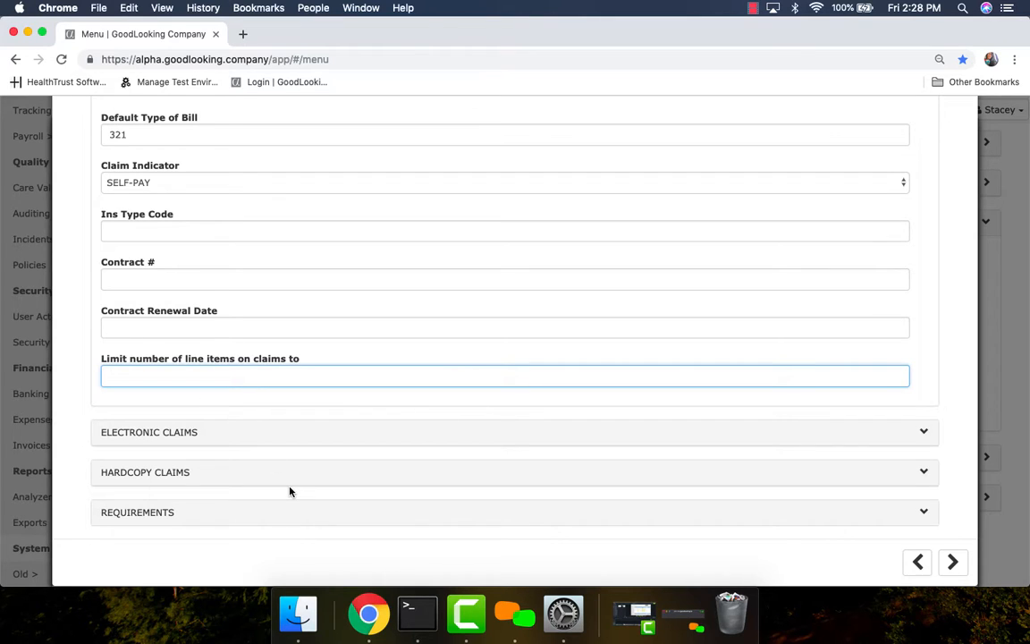
# - Open the Electronic Claims section and choose AVAILITY as the default submitter
pyautogui.click(299, 432)
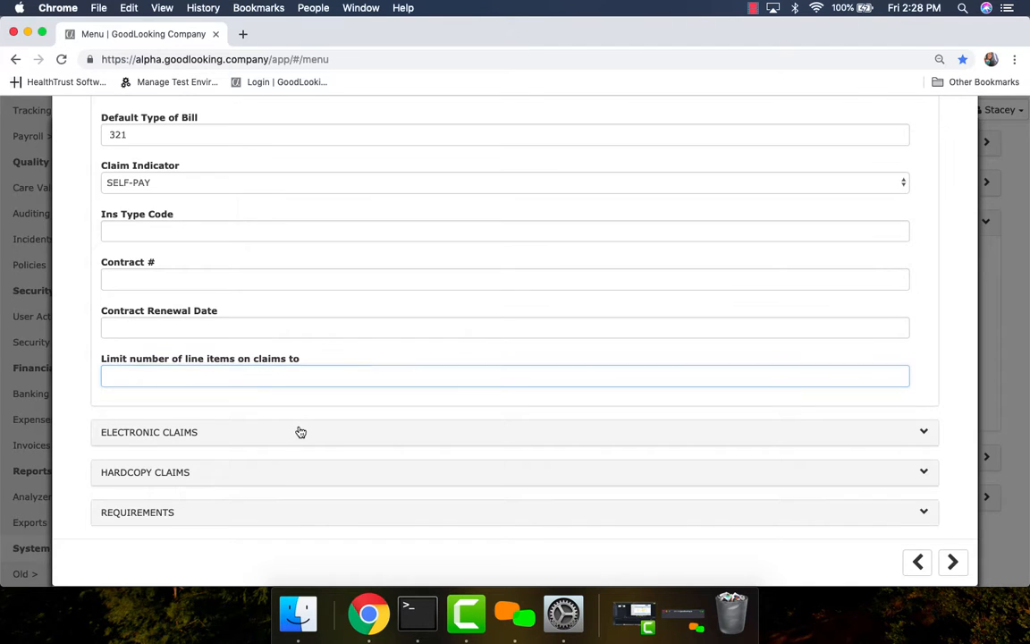
pyautogui.scroll(-1, 471, 461)
pyautogui.scroll(-5, 472, 462)
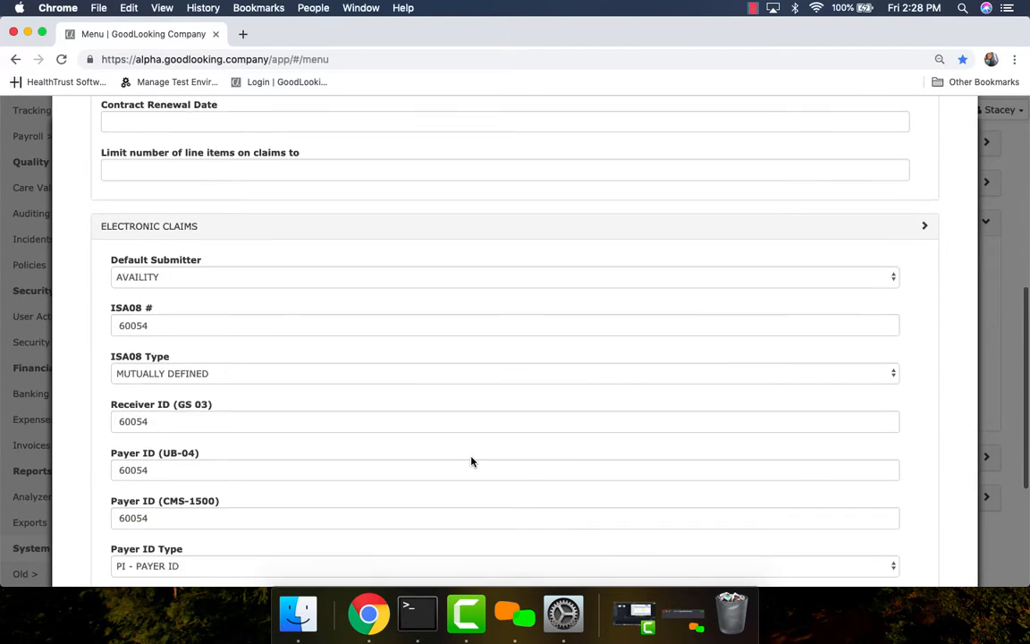
pyautogui.click(313, 162)
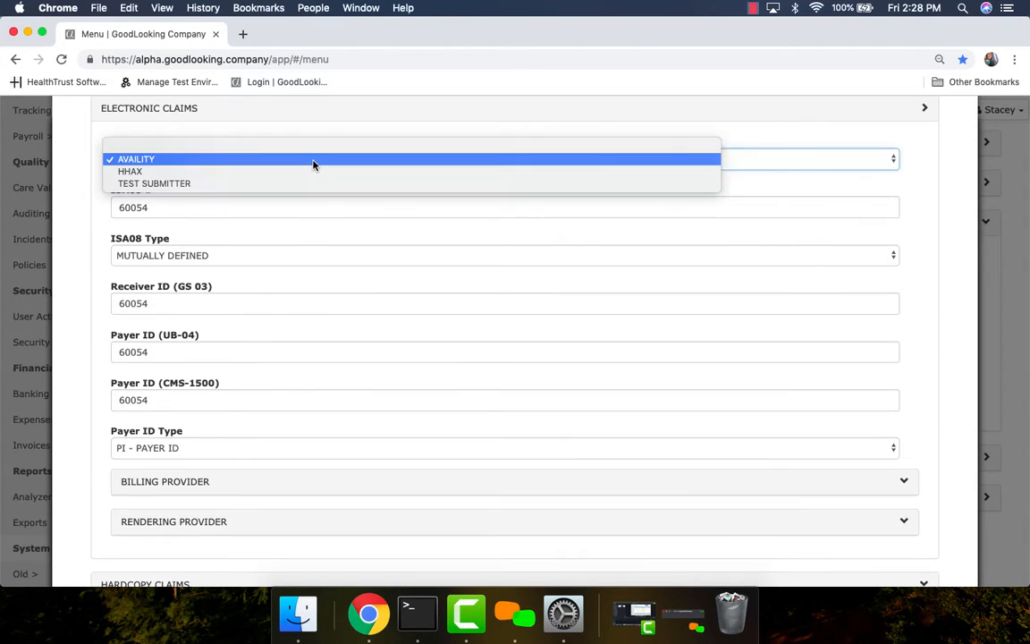
pyautogui.click(313, 161)
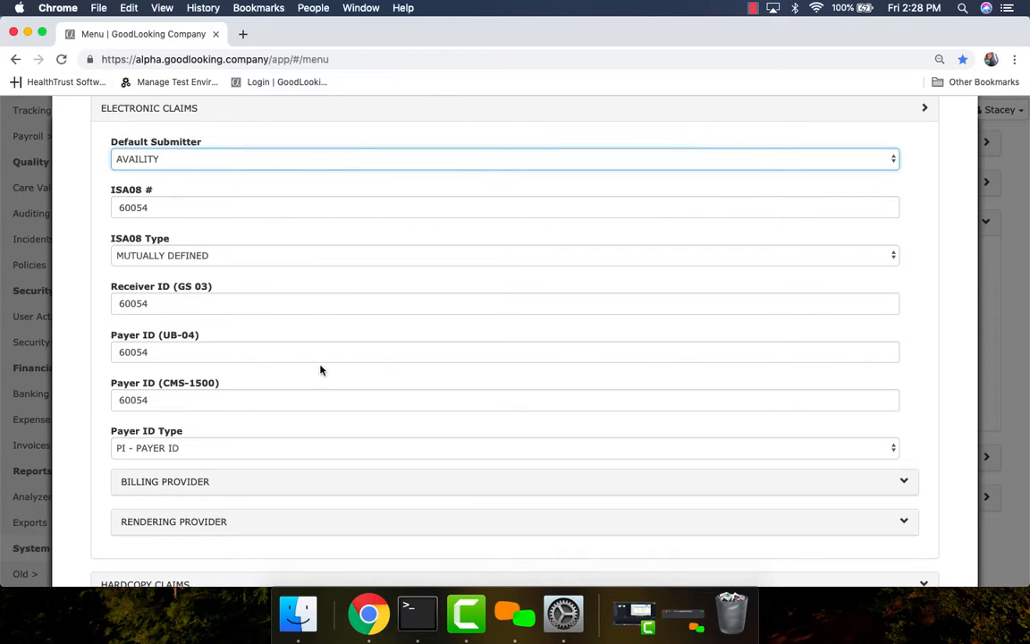
# - Expand the Billing Provider section and set Name, Address, and NPI to BILLING AGENT NAME, PROVIDER'S ADDRESS, BILLING AGENT NPI #
pyautogui.scroll(-3, 276, 432)
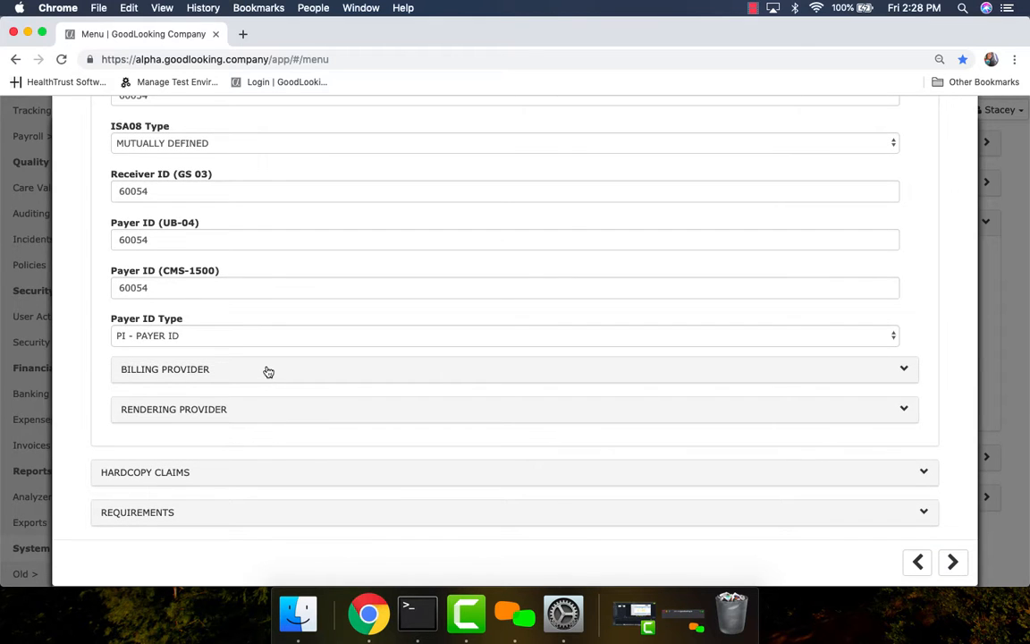
pyautogui.click(267, 371)
pyautogui.scroll(-3, 349, 476)
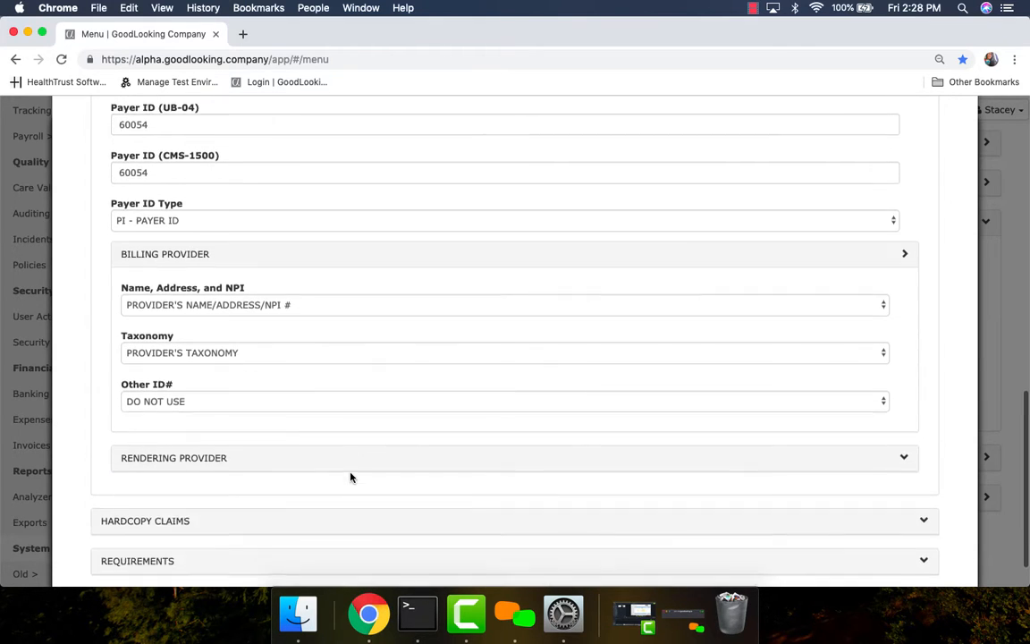
pyautogui.scroll(-2, 350, 476)
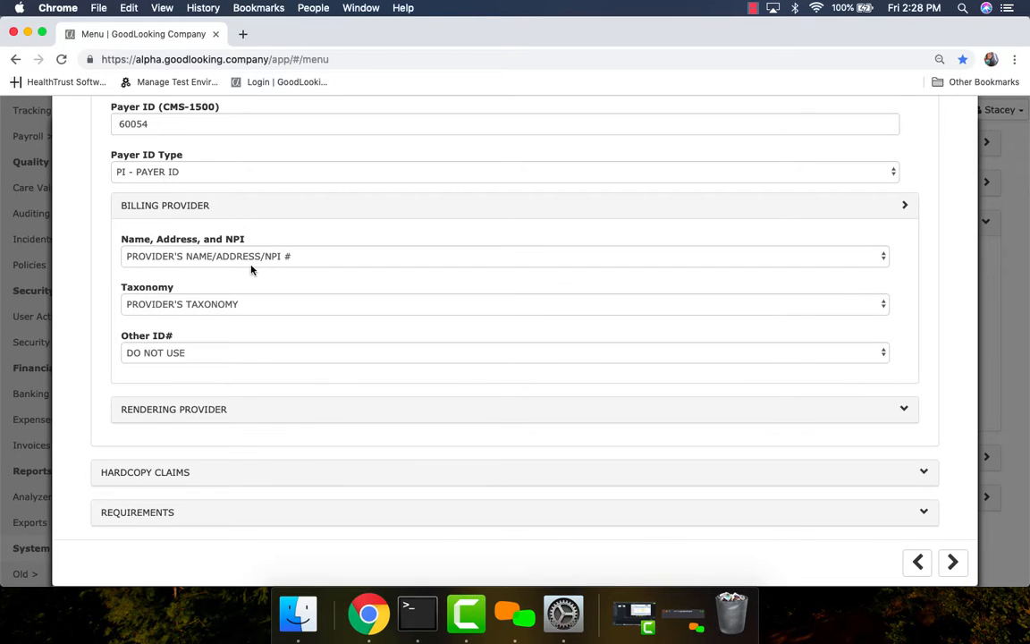
pyautogui.click(243, 259)
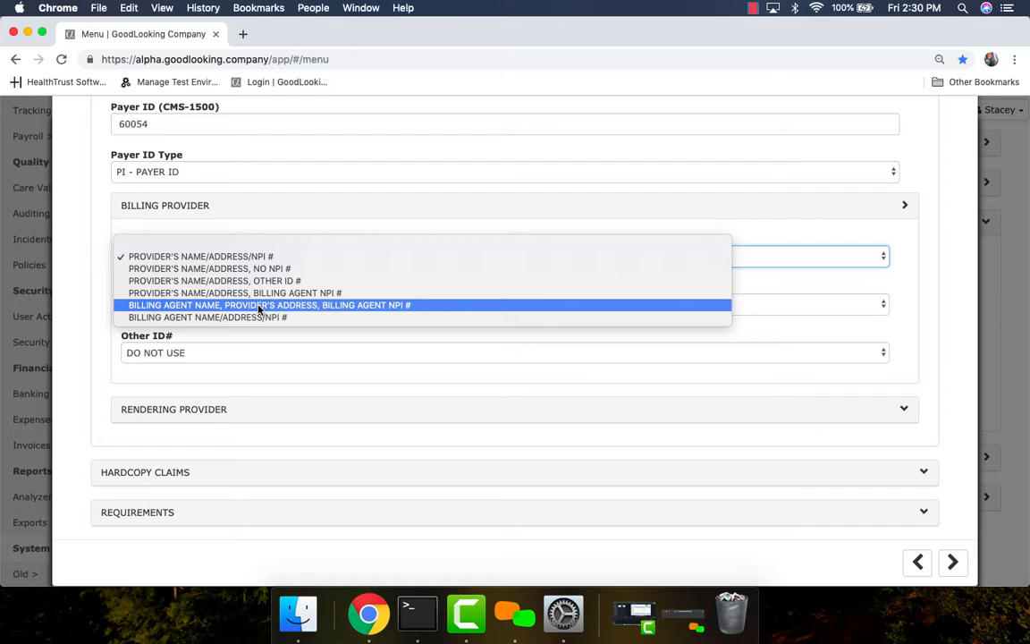
pyautogui.click(258, 305)
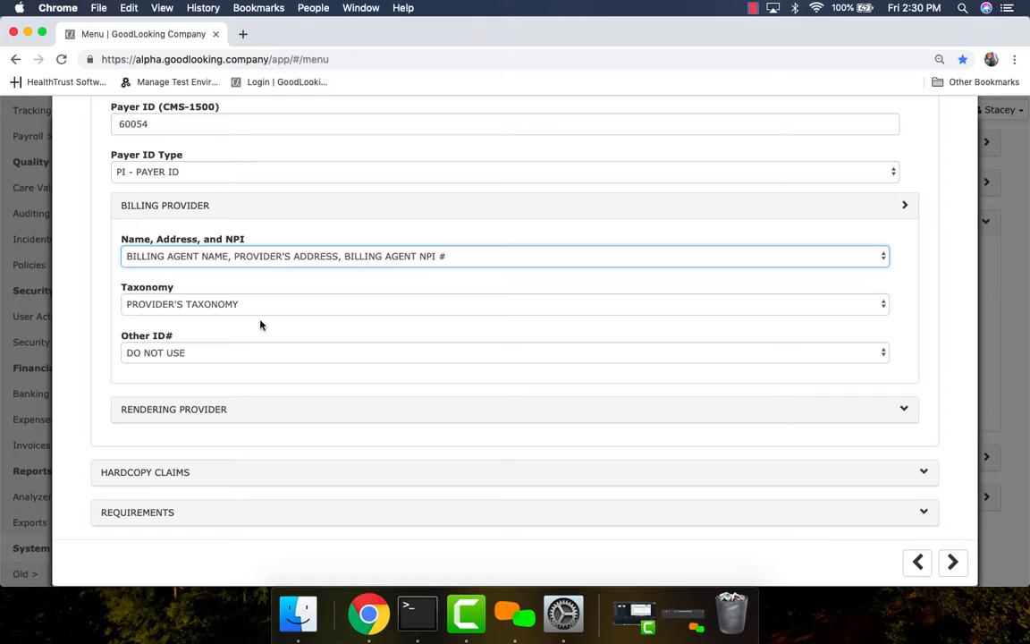
# - Keep PROVIDER'S TAXONOMY for the billing provider and set its Other ID# to PROVIDER'S OTHER ID (FROM LOOKUP)
pyautogui.click(260, 310)
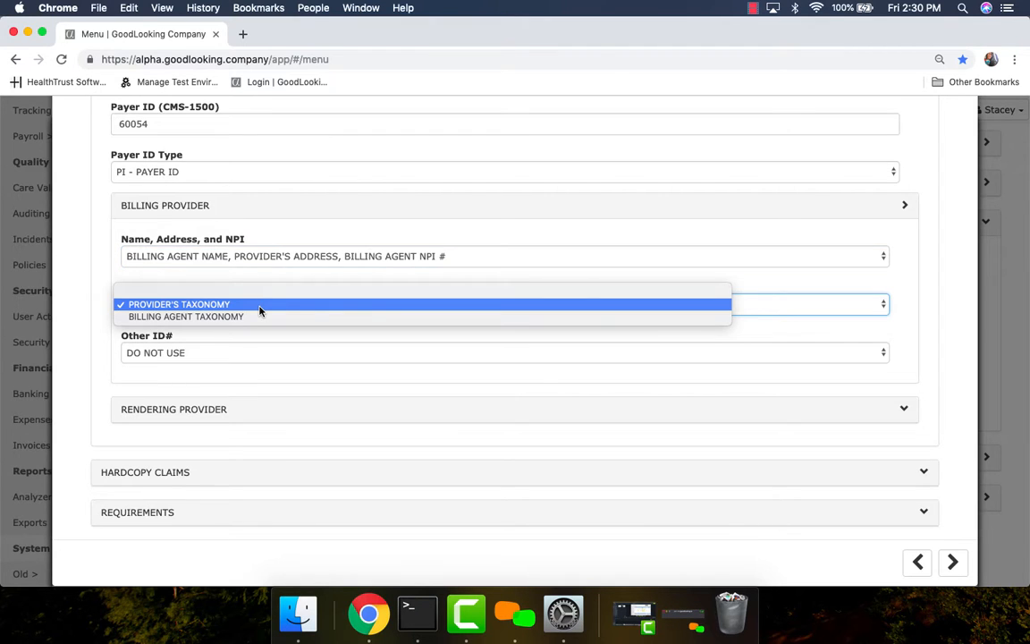
pyautogui.click(260, 308)
pyautogui.click(260, 354)
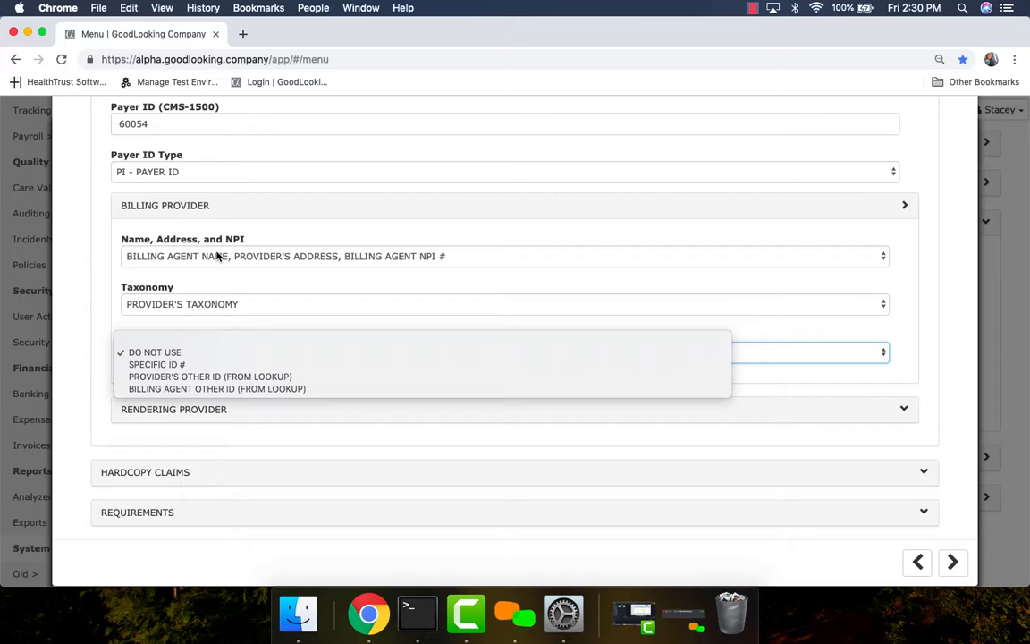
pyautogui.click(214, 390)
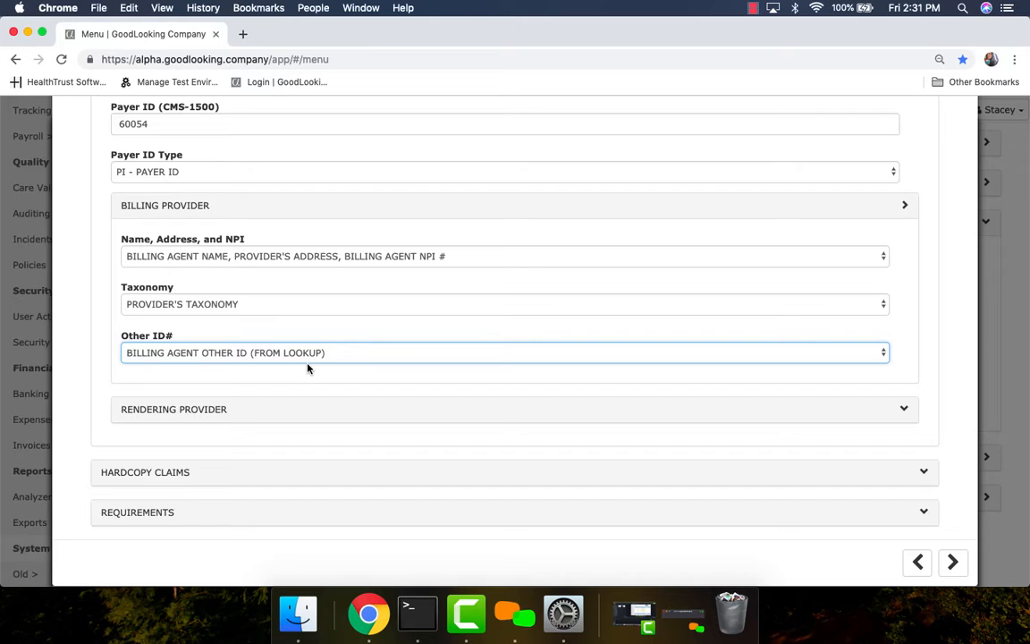
pyautogui.click(297, 357)
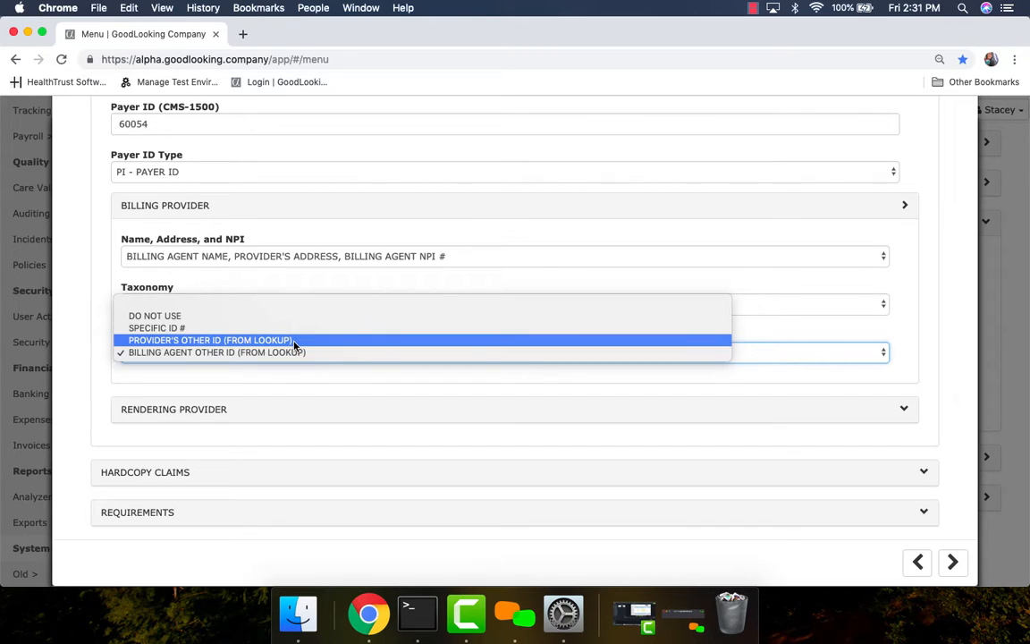
pyautogui.click(294, 341)
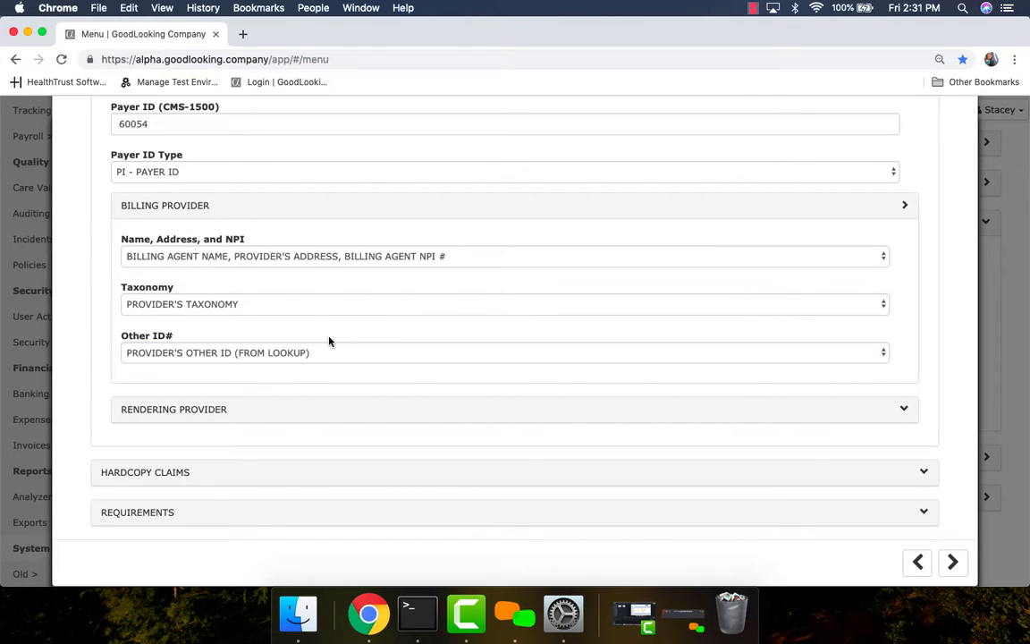
# - Expand the Rendering Provider section and set its Name and NPI to the blank option
pyautogui.click(334, 414)
pyautogui.scroll(-4, 335, 413)
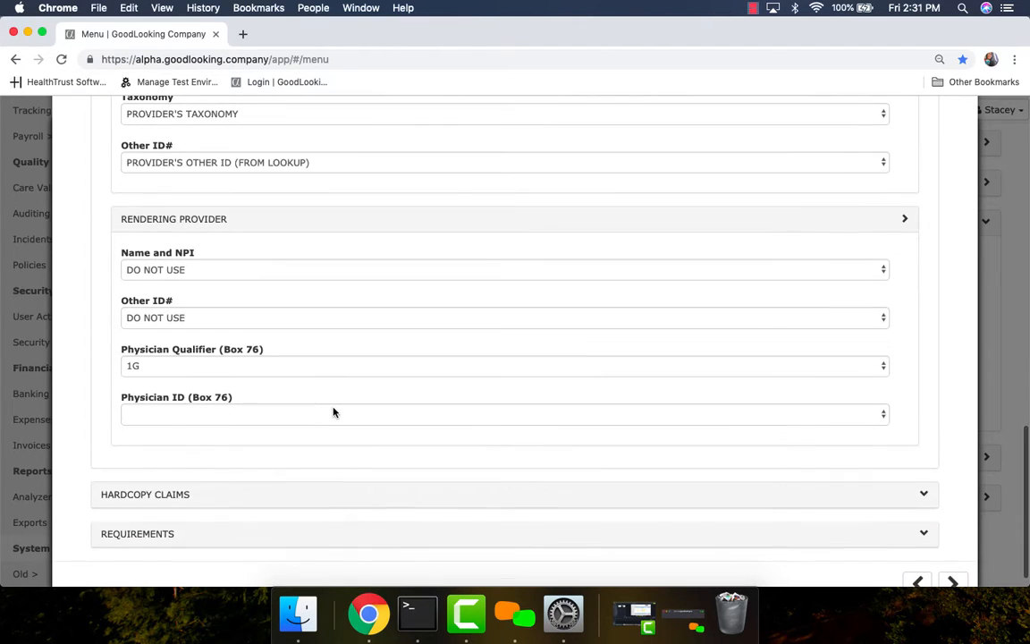
pyautogui.scroll(-1, 334, 413)
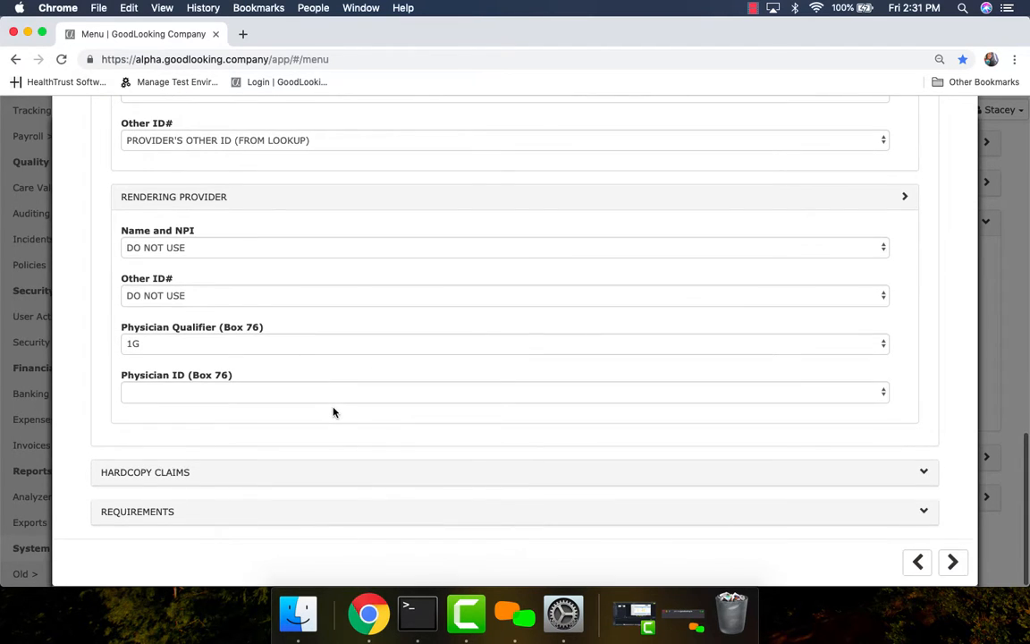
pyautogui.click(219, 249)
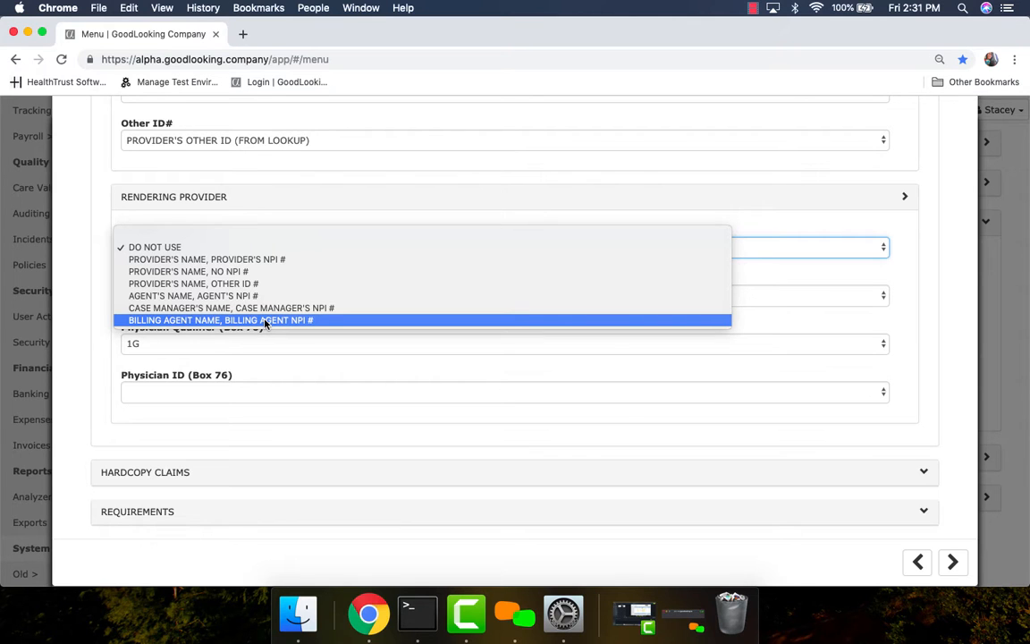
pyautogui.click(229, 215)
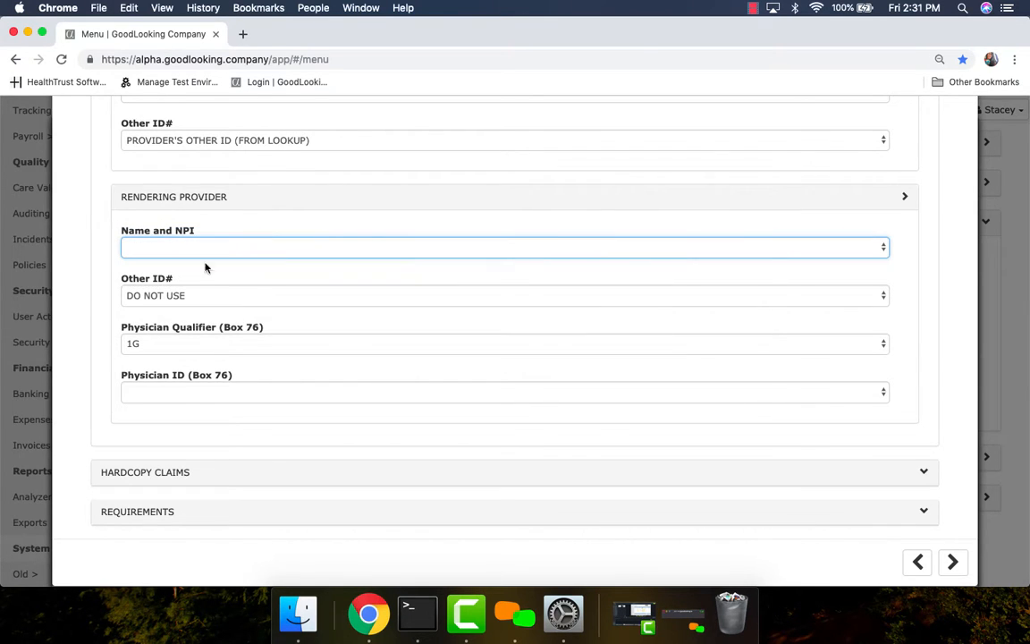
pyautogui.scroll(5, 334, 242)
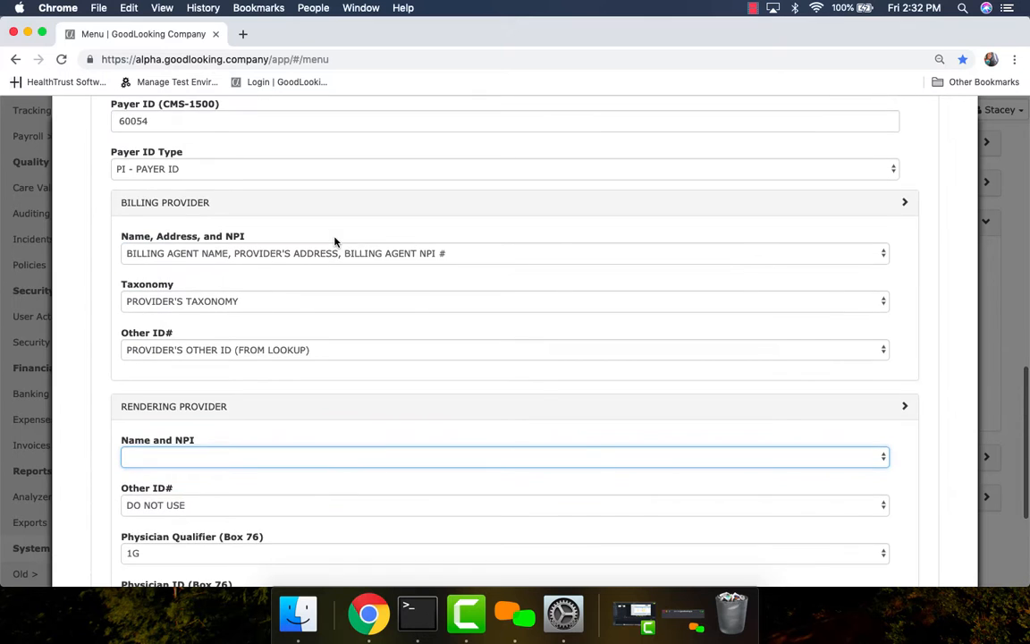
pyautogui.scroll(5, 335, 240)
pyautogui.scroll(-5, 335, 238)
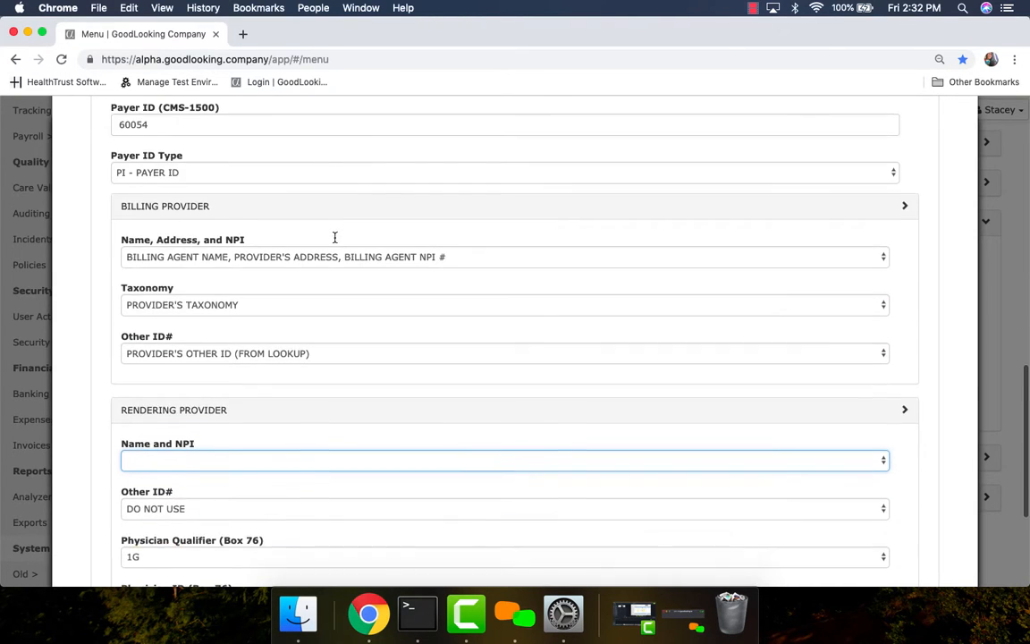
pyautogui.scroll(-5, 335, 238)
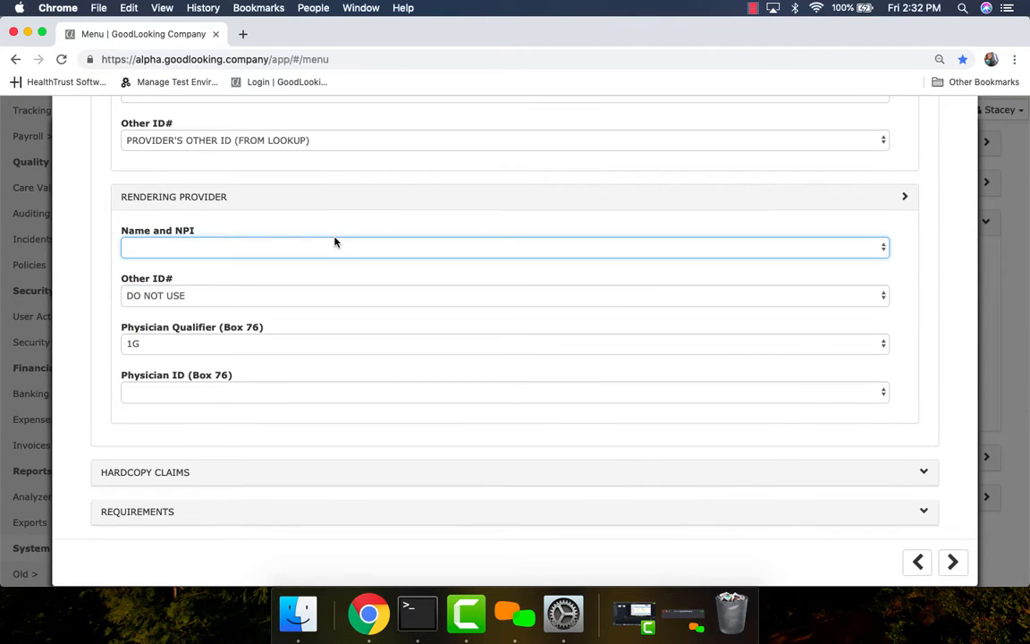
# - Expand the Hardcopy Claims section and review its CMS-1500 and UB-04 box settings
pyautogui.click(416, 480)
pyautogui.scroll(-5, 416, 481)
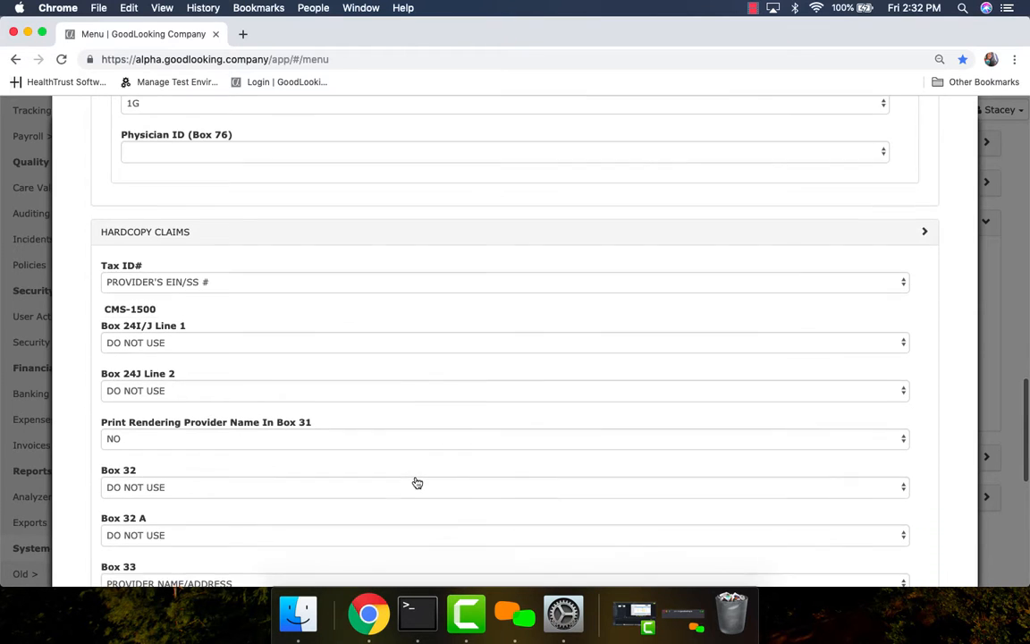
pyautogui.scroll(-10, 416, 483)
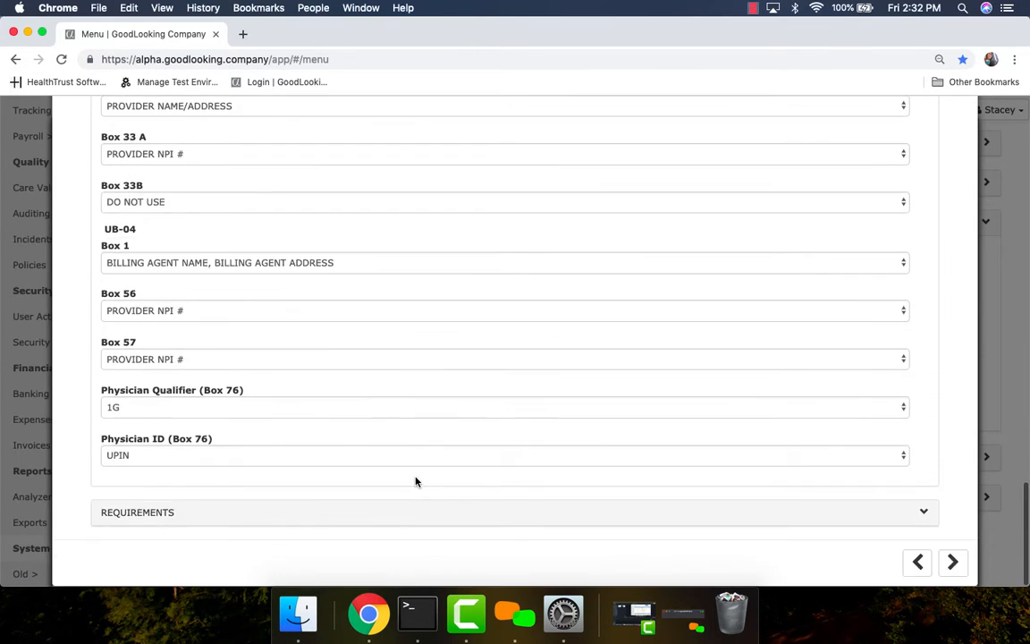
# - Expand the Requirements section and review the physician, provider, payer address and overnight visit requirements
pyautogui.click(415, 517)
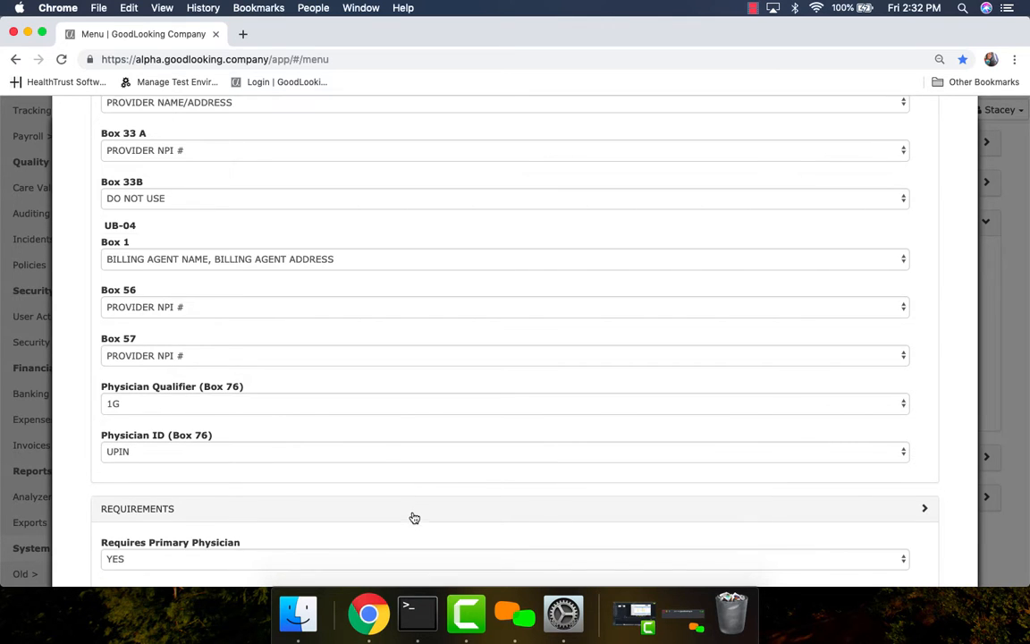
pyautogui.scroll(-8, 414, 518)
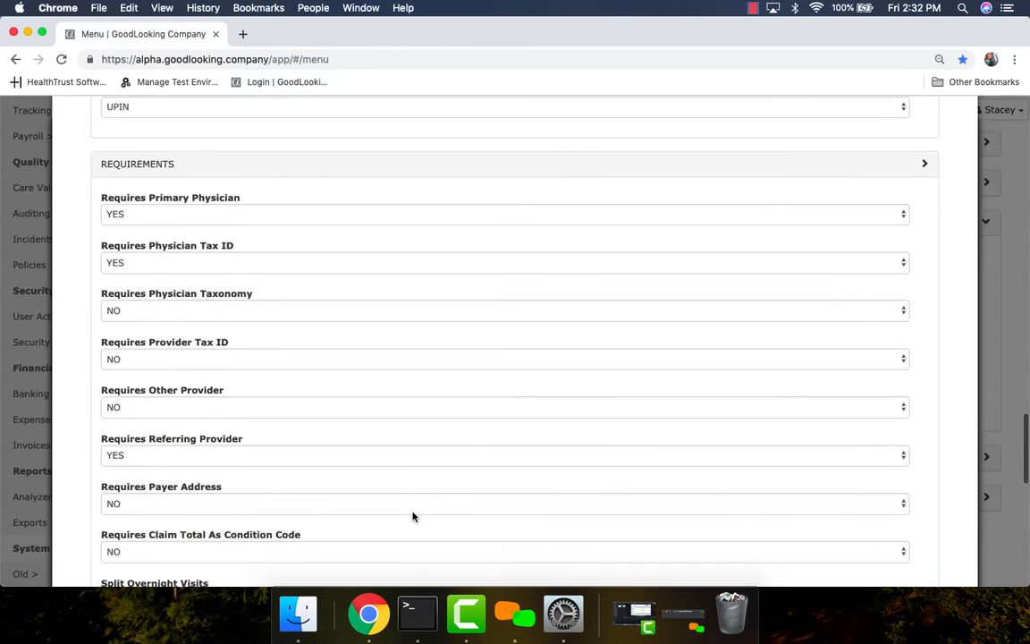
pyautogui.scroll(-1, 413, 516)
pyautogui.scroll(-1, 414, 517)
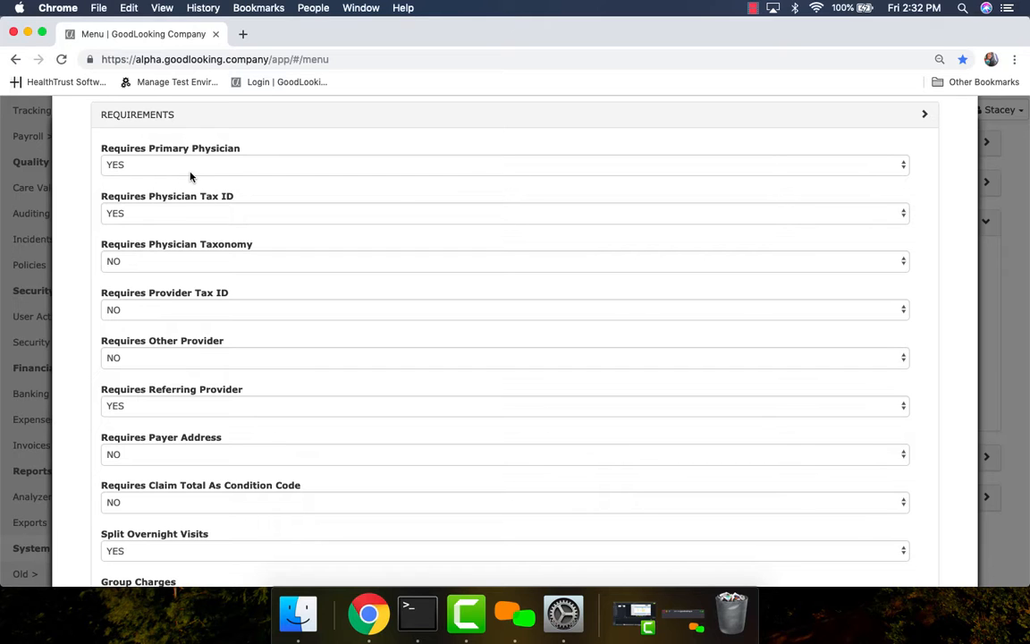
pyautogui.scroll(-3, 247, 305)
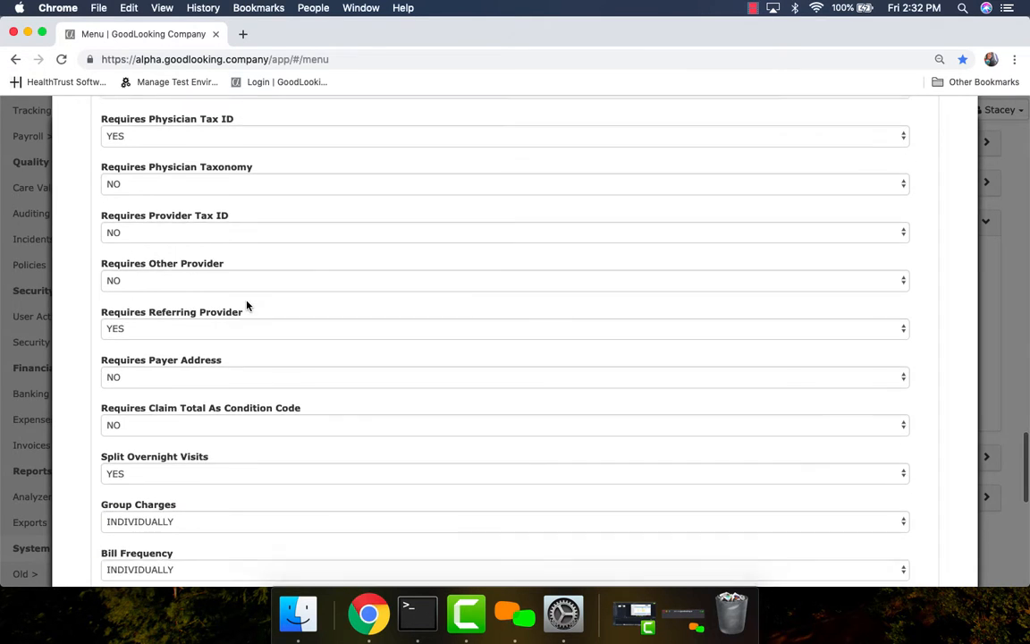
pyautogui.scroll(-2, 247, 305)
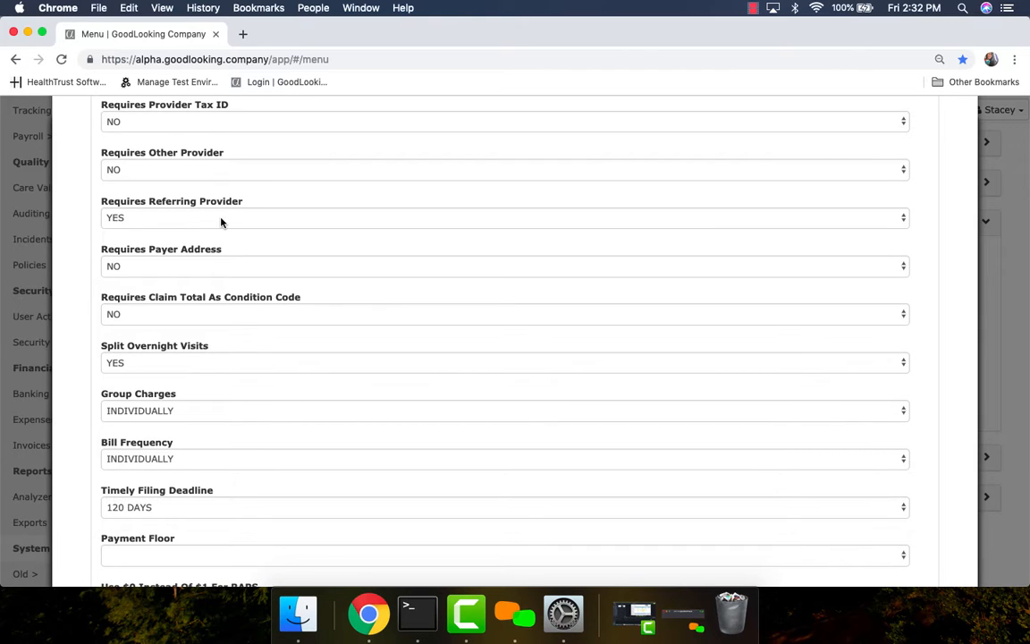
pyautogui.scroll(-3, 272, 364)
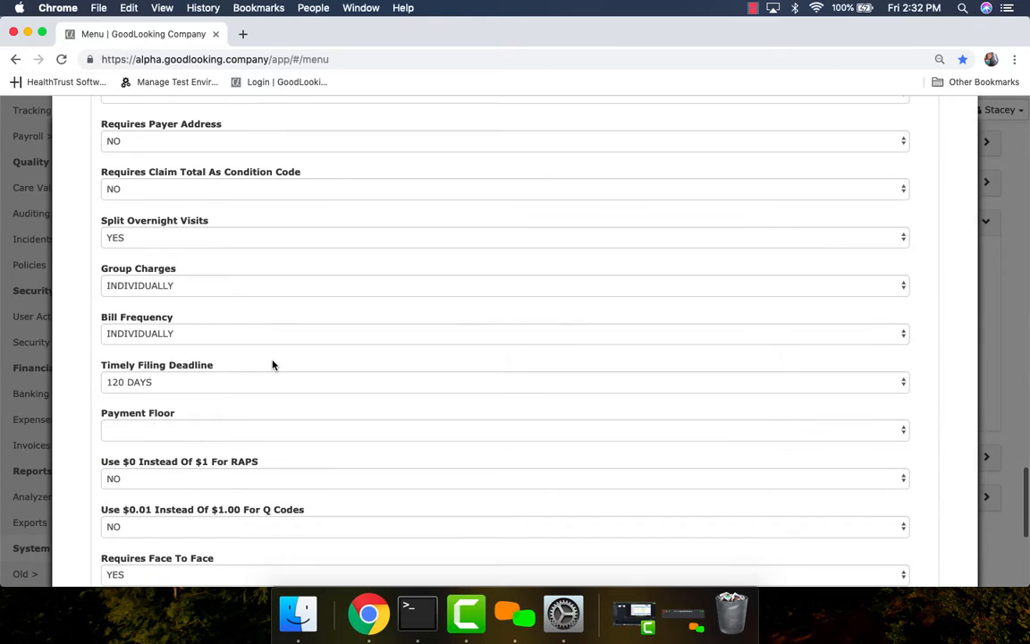
pyautogui.scroll(-1, 273, 364)
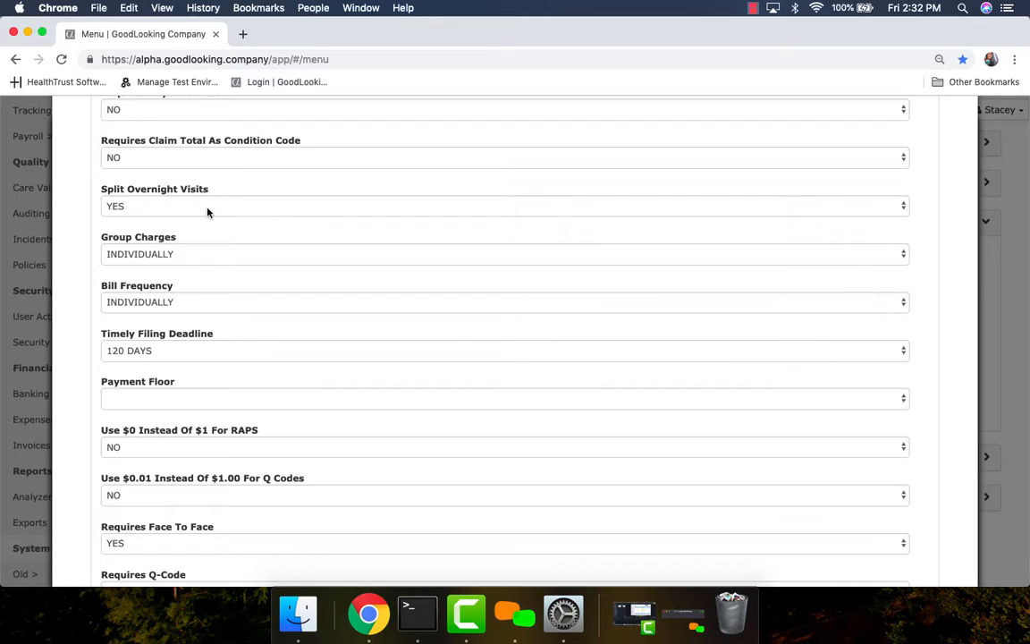
# - Check the available Group Charges and Bill Frequency options in the payer's requirements, keeping both selections
pyautogui.click(193, 258)
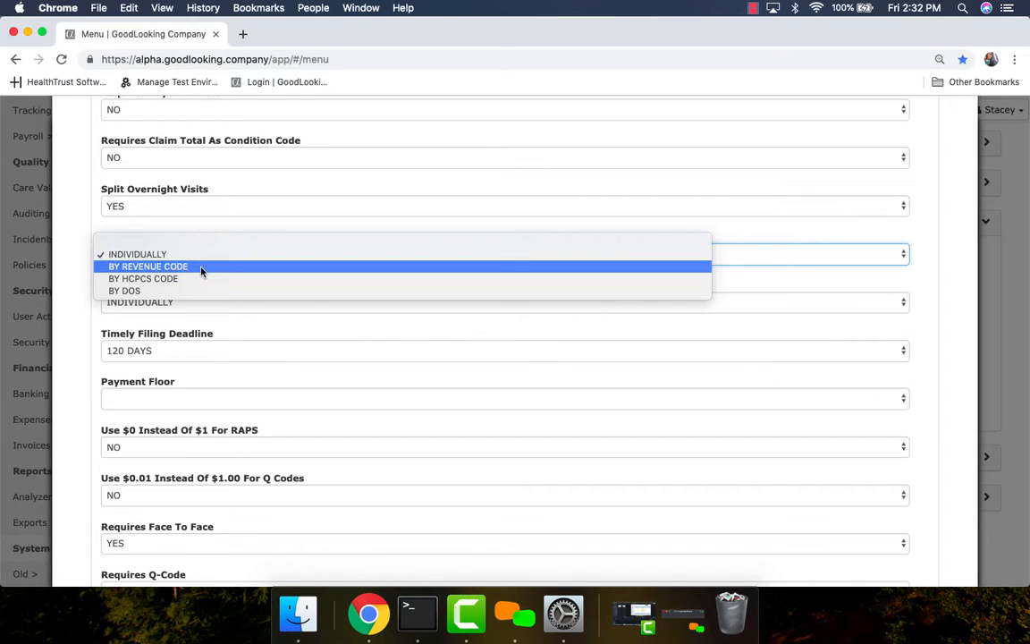
pyautogui.click(213, 226)
pyautogui.scroll(-3, 291, 367)
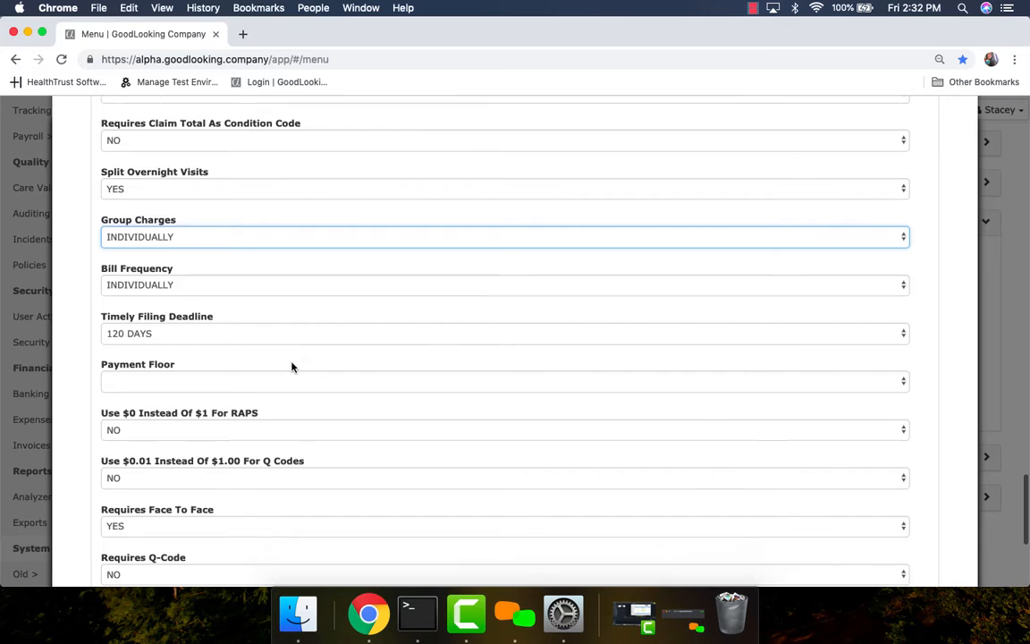
pyautogui.click(243, 198)
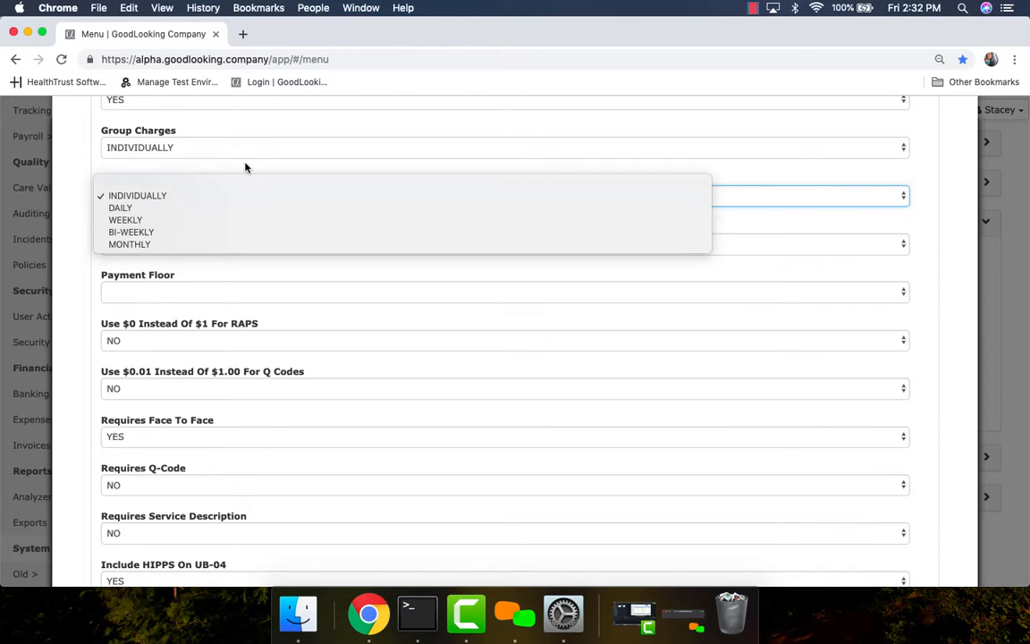
pyautogui.click(246, 168)
# - Keep the Timely Filing Deadline at 120 DAYS and set the Payment Floor to 7 DAYS
pyautogui.scroll(-1, 292, 377)
pyautogui.scroll(-1, 292, 378)
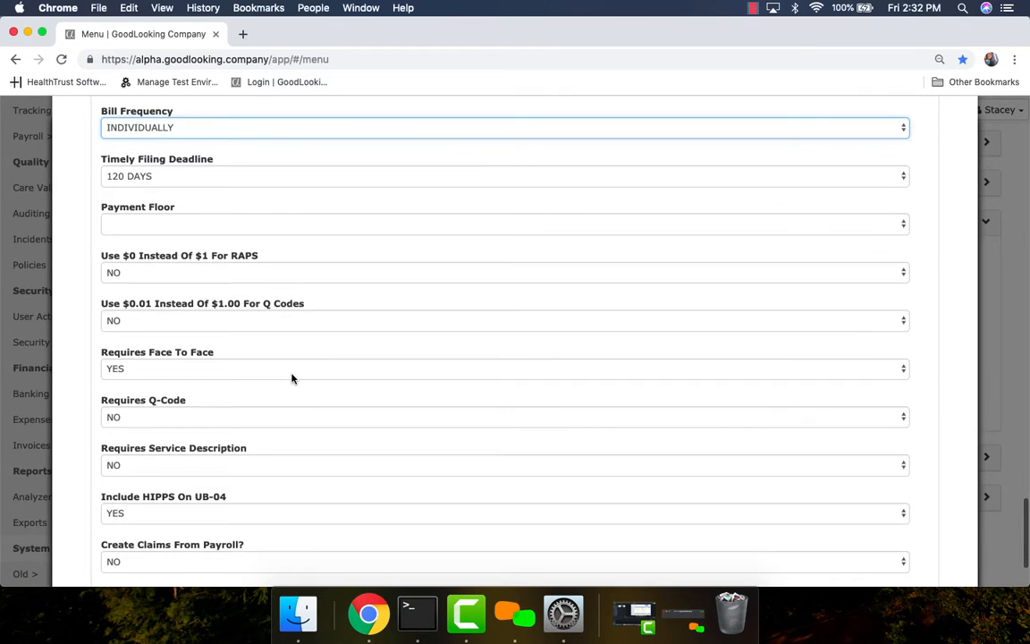
pyautogui.click(205, 179)
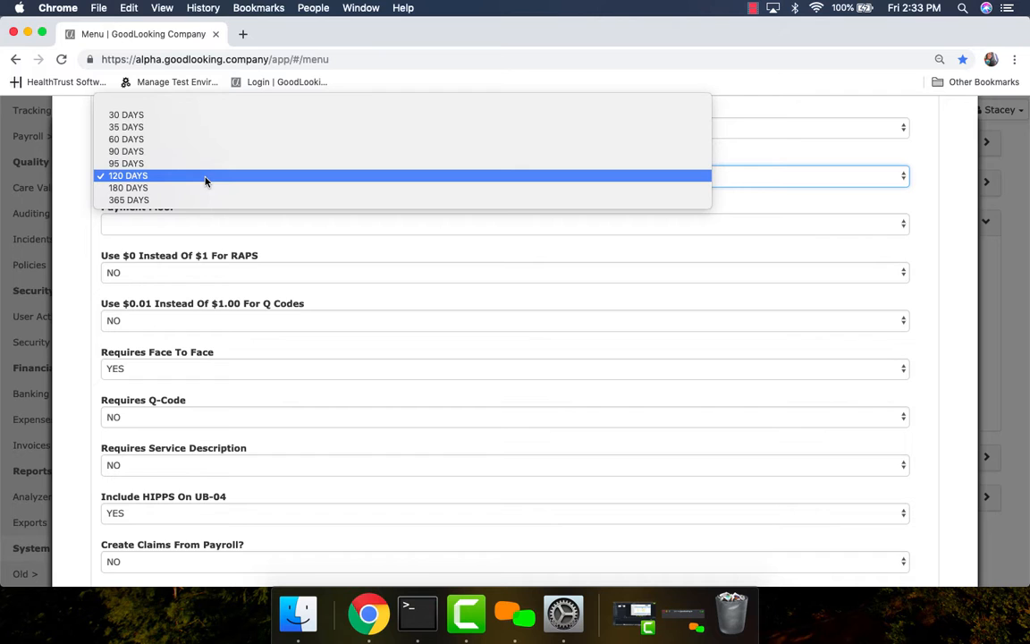
pyautogui.click(205, 177)
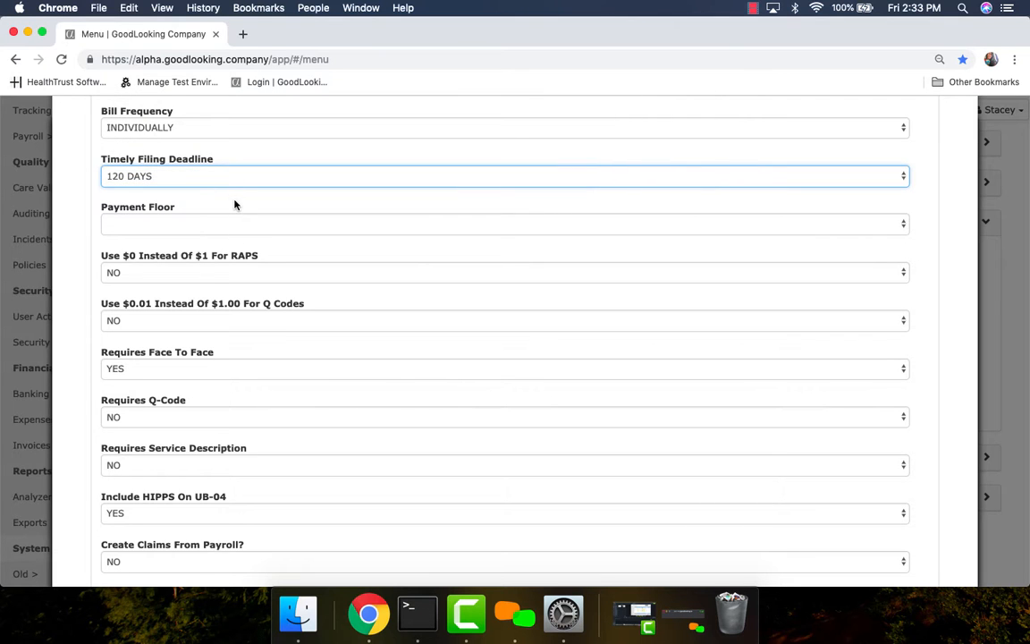
pyautogui.scroll(-2, 288, 320)
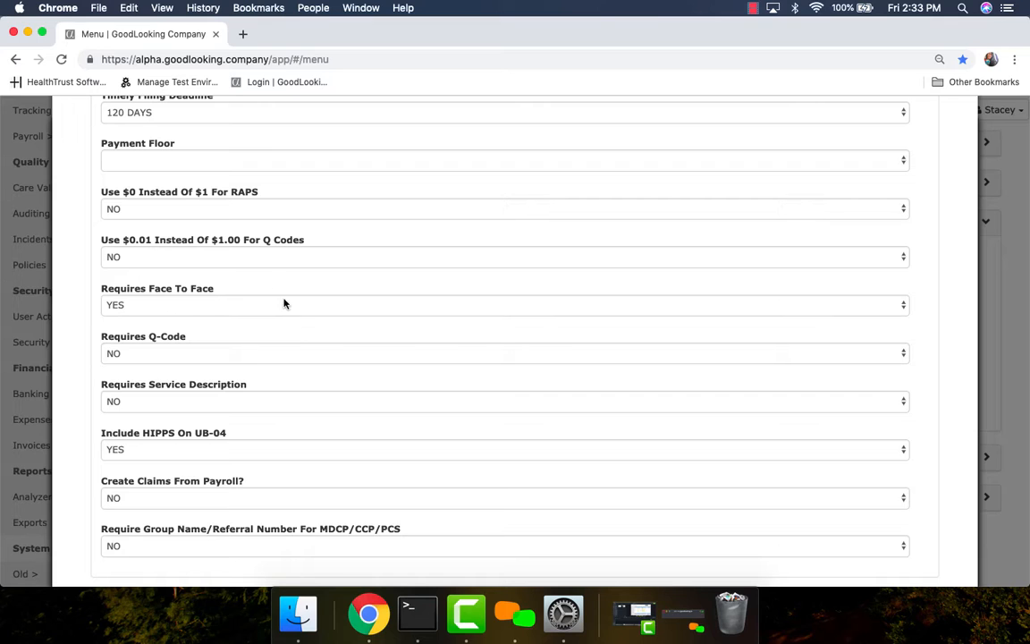
pyautogui.click(212, 164)
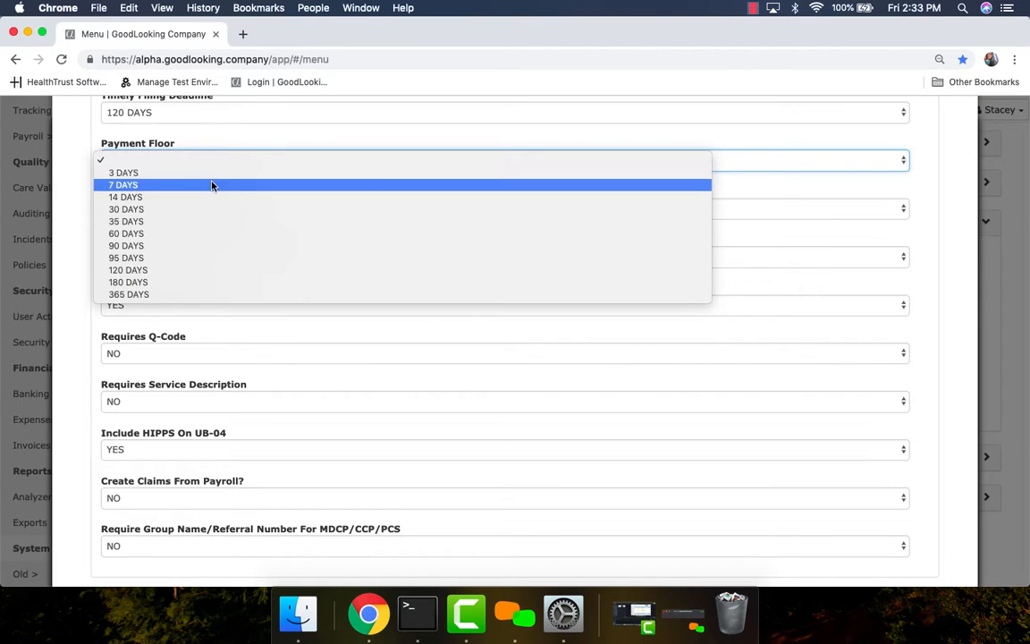
pyautogui.click(213, 184)
pyautogui.click(247, 185)
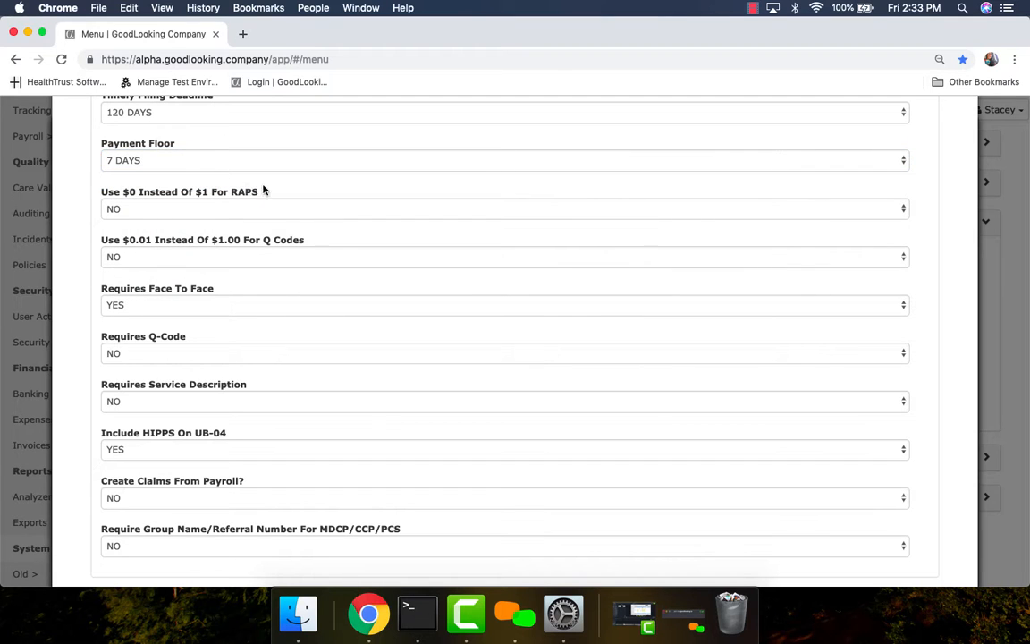
# - Review the remaining payer requirements through the MDCP/CCP/PCS group name and referral number setting, and open the payer's services
pyautogui.scroll(-2, 344, 358)
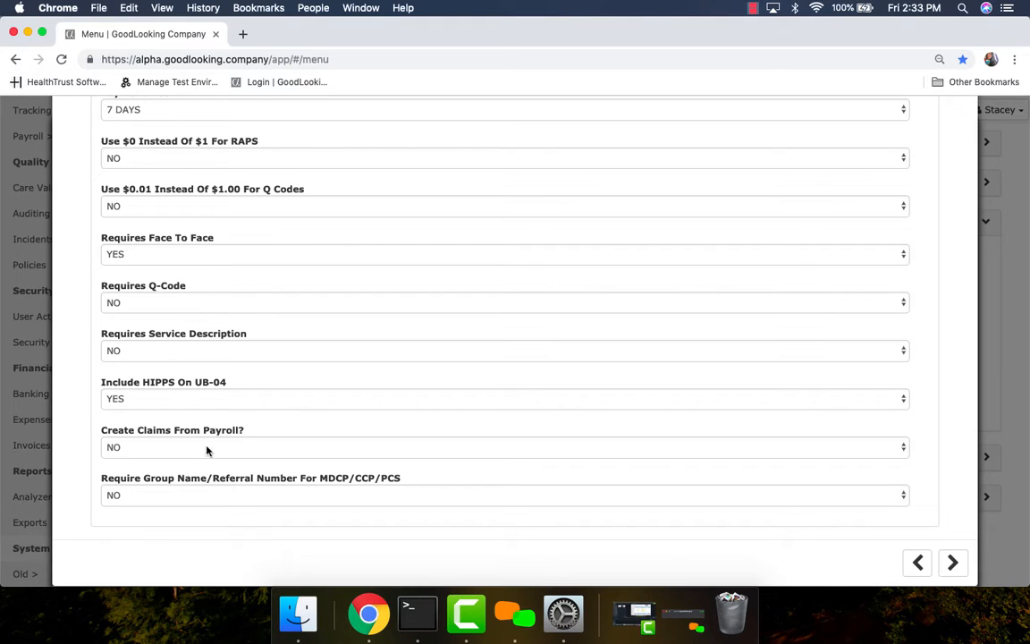
pyautogui.scroll(20, 588, 233)
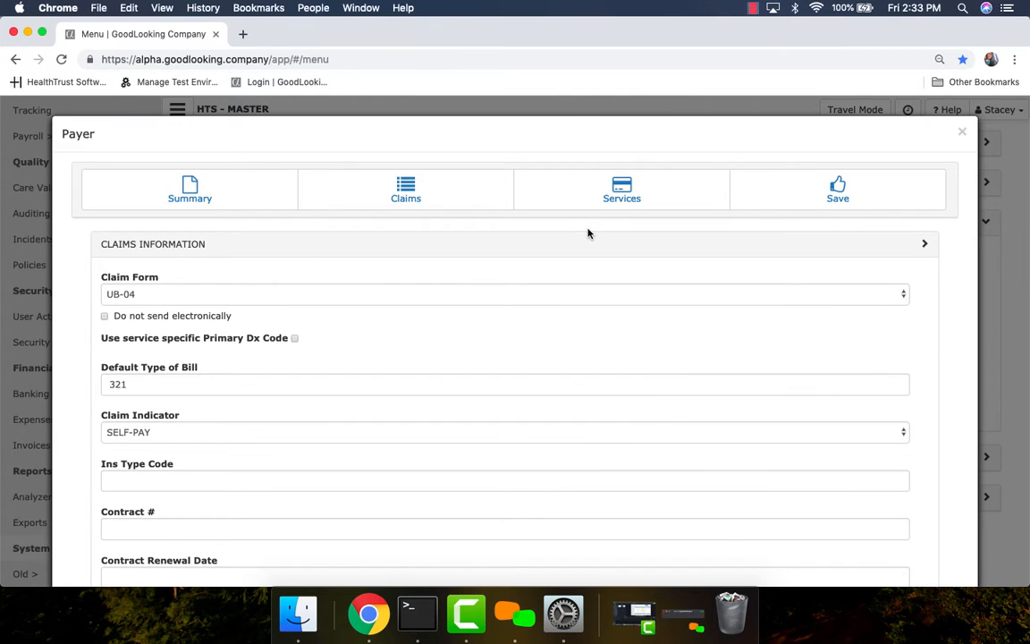
pyautogui.click(628, 197)
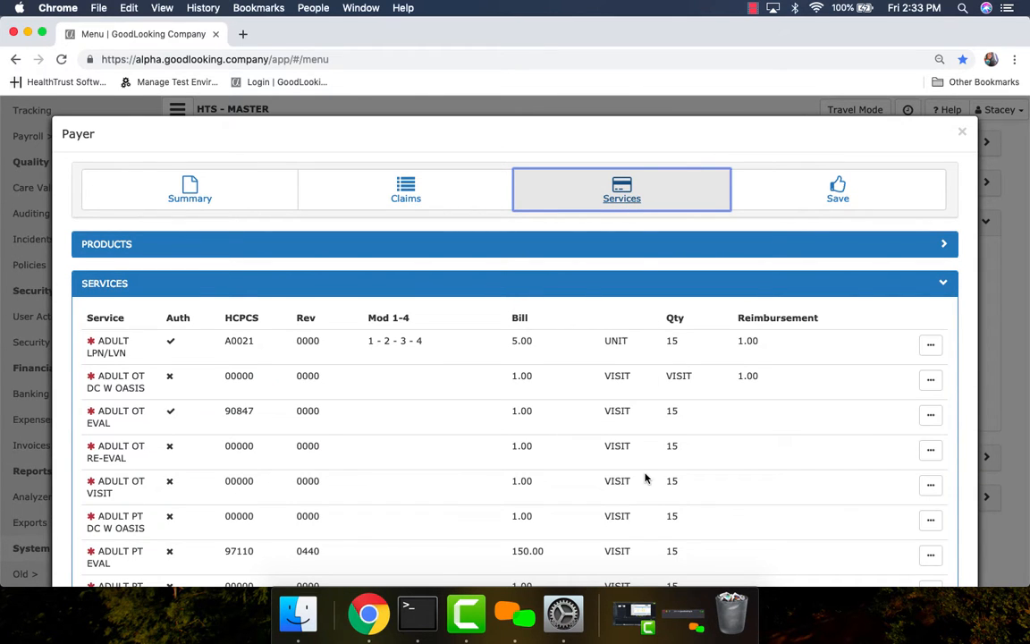
# - Examine the services list for each service's authorization, HCPCS, revenue code, modifiers, bill rate, quantity and reimbursement
pyautogui.scroll(-3, 646, 478)
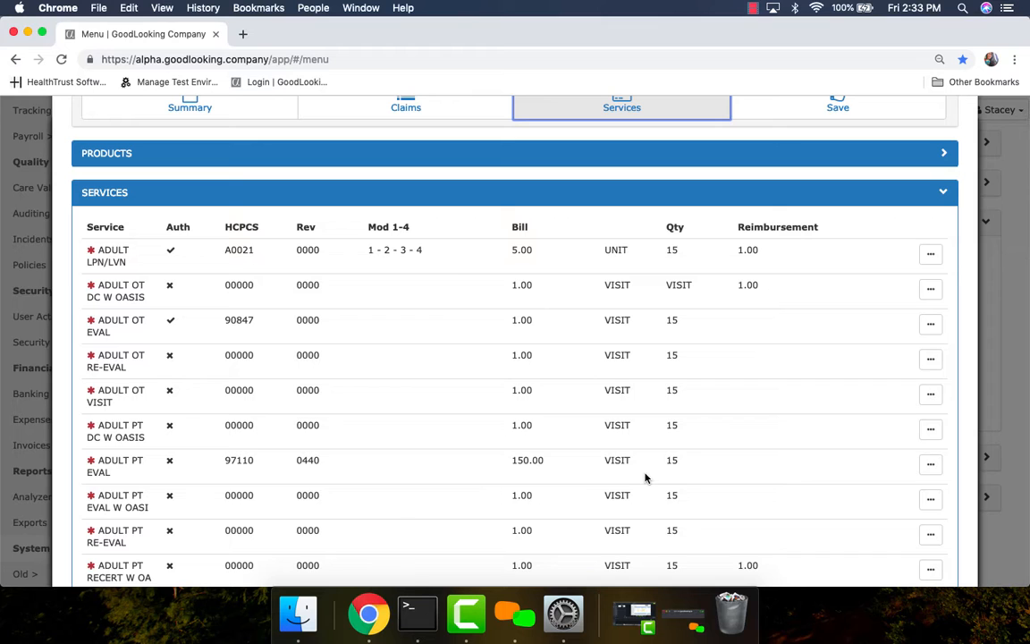
pyautogui.scroll(-2, 646, 478)
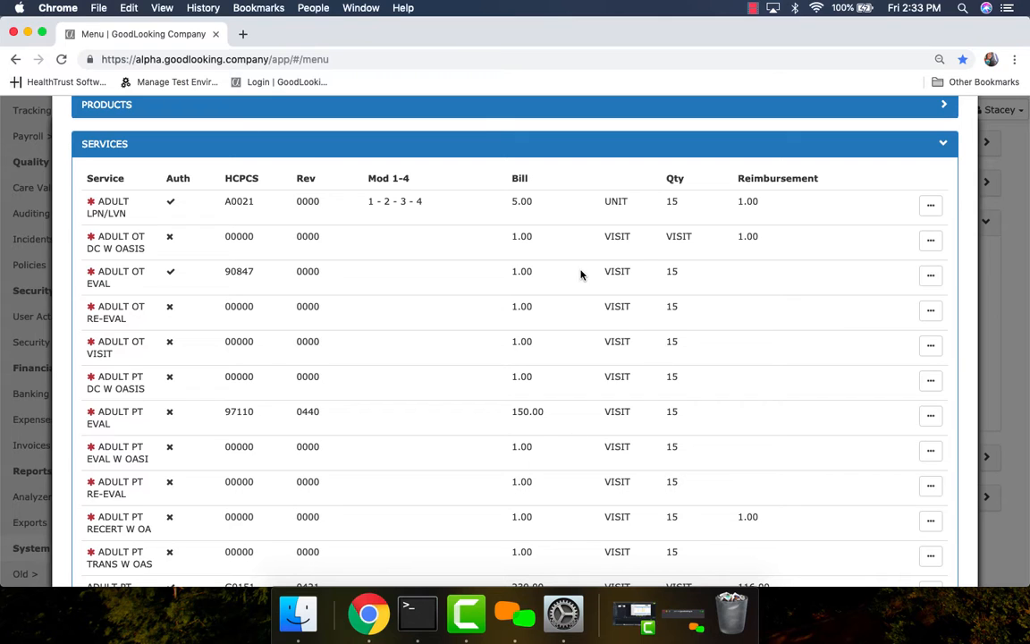
pyautogui.scroll(-1, 571, 347)
pyautogui.scroll(-10, 571, 346)
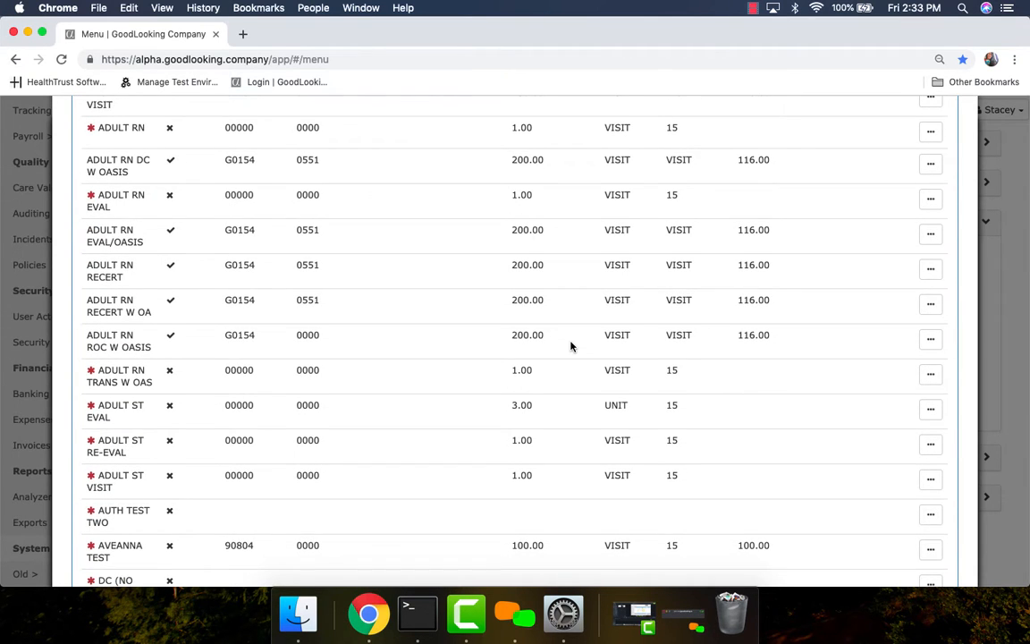
pyautogui.scroll(2, 571, 346)
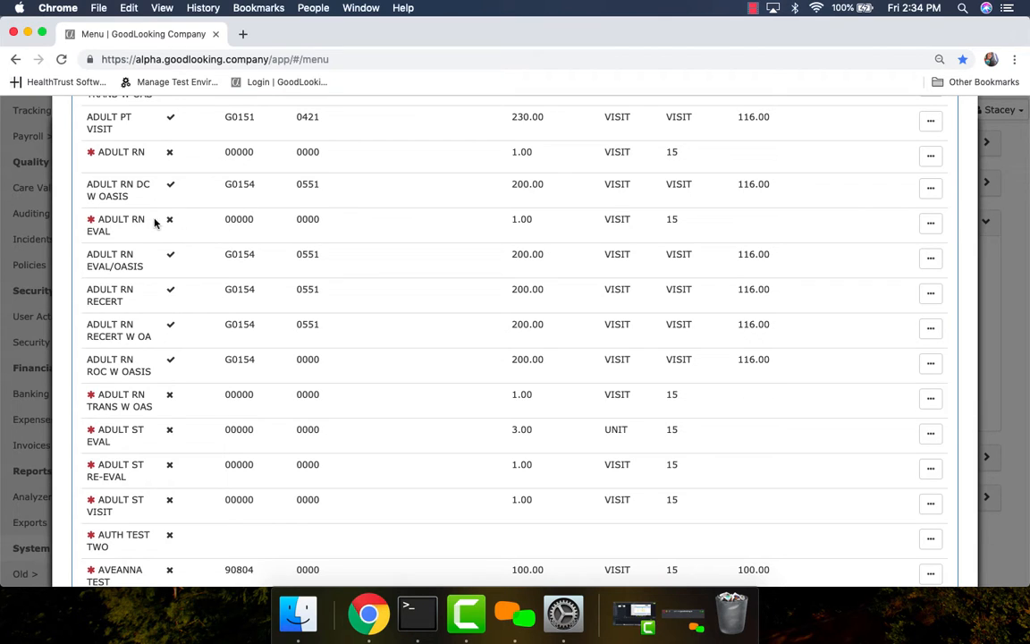
pyautogui.scroll(1, 160, 225)
pyautogui.scroll(1, 159, 225)
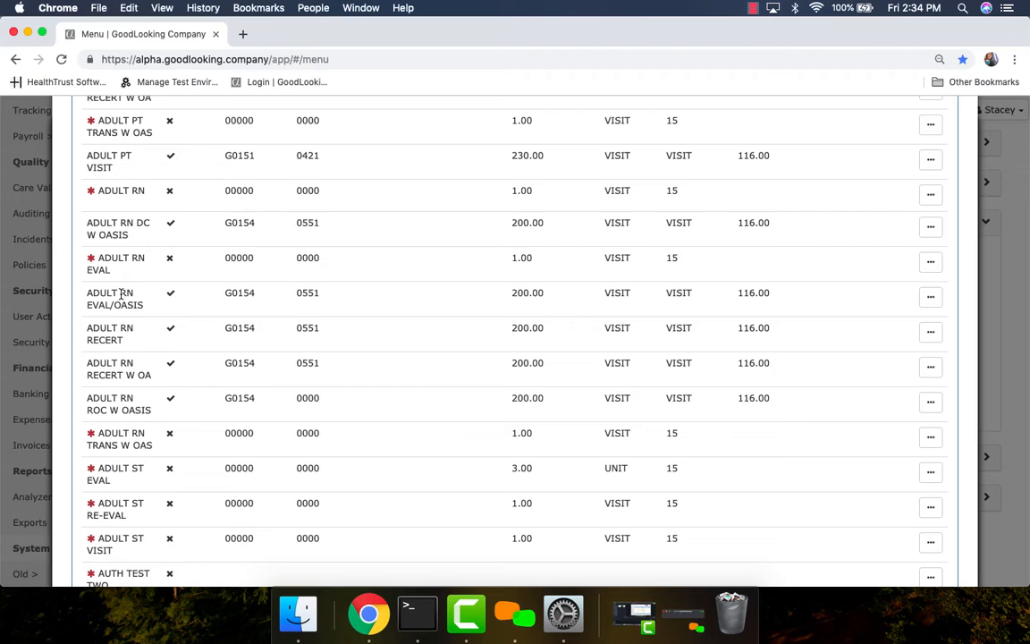
# - Highlight the ADULT RN EVAL/OASIS name and the ADULT RN EVAL HCPCS code, and review ADULT RN EVAL's service pricing setup
pyautogui.moveTo(146, 305); pyautogui.dragTo(84, 293)
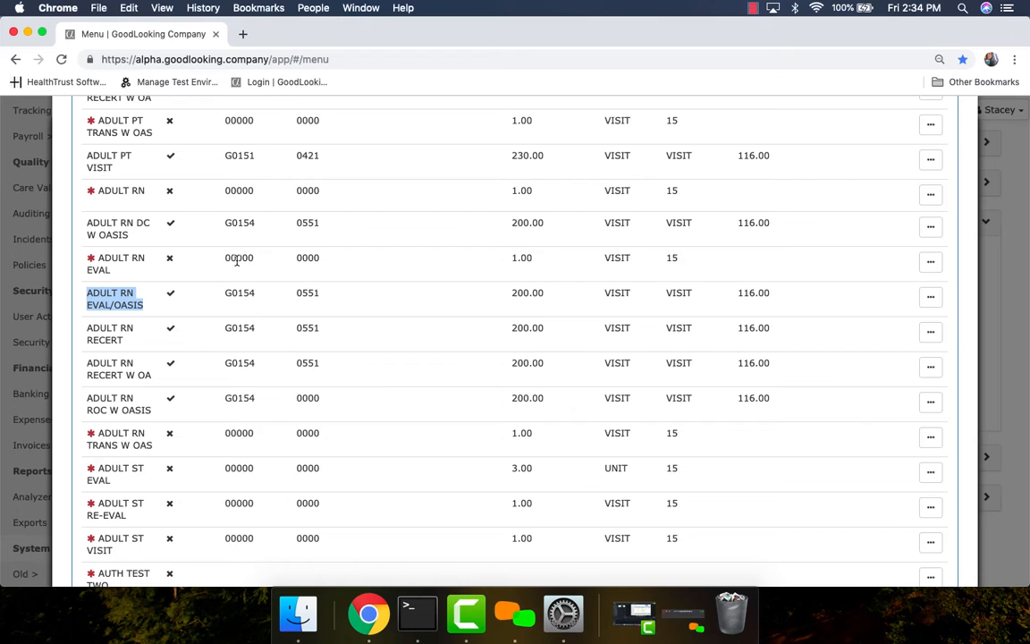
pyautogui.moveTo(258, 258); pyautogui.dragTo(213, 255)
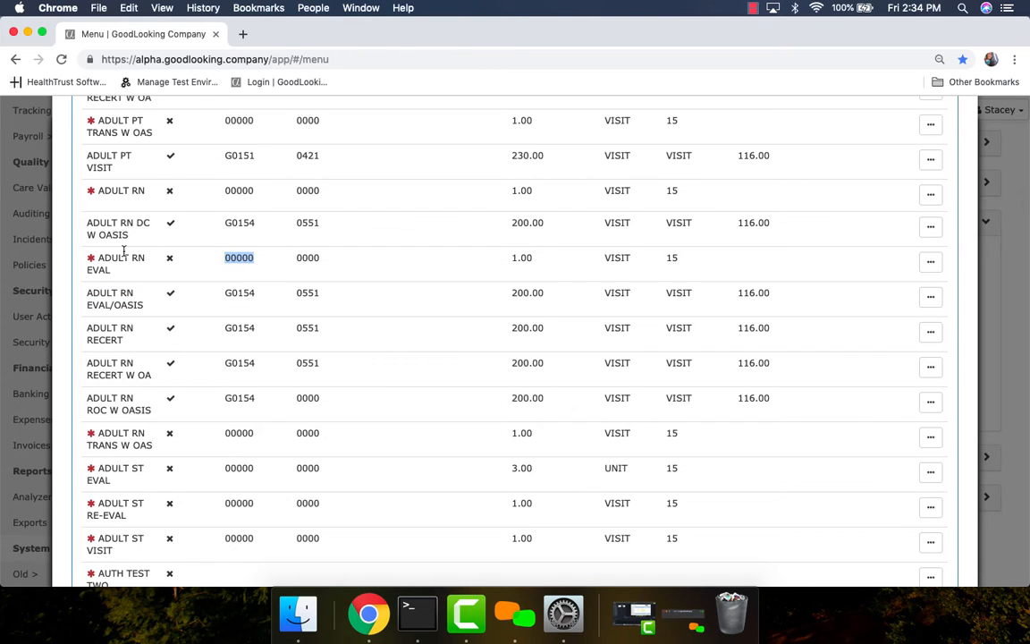
pyautogui.click(931, 261)
pyautogui.scroll(-9, 546, 445)
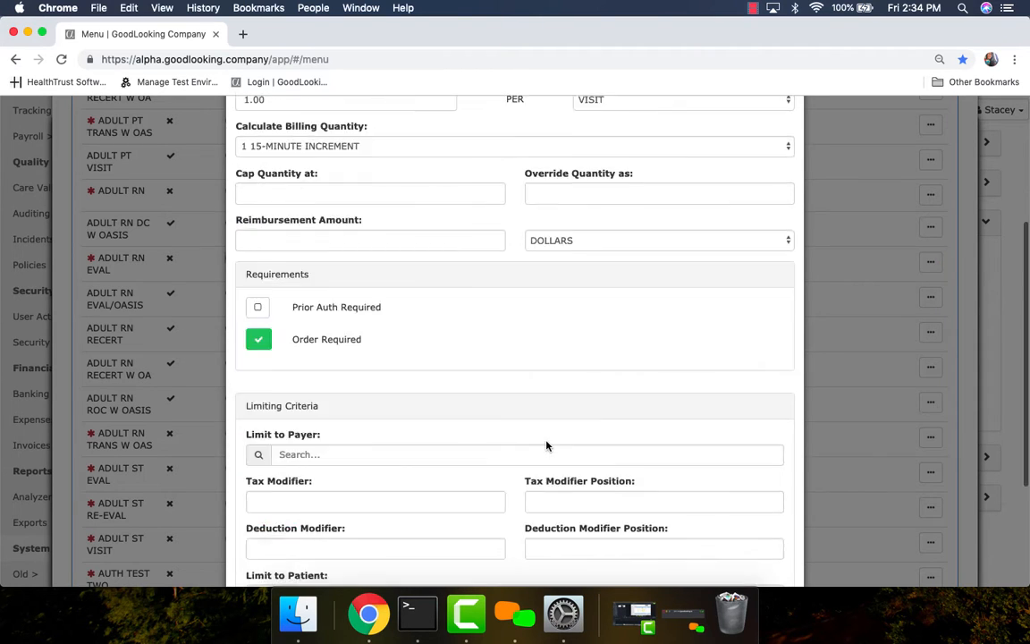
pyautogui.scroll(9, 547, 445)
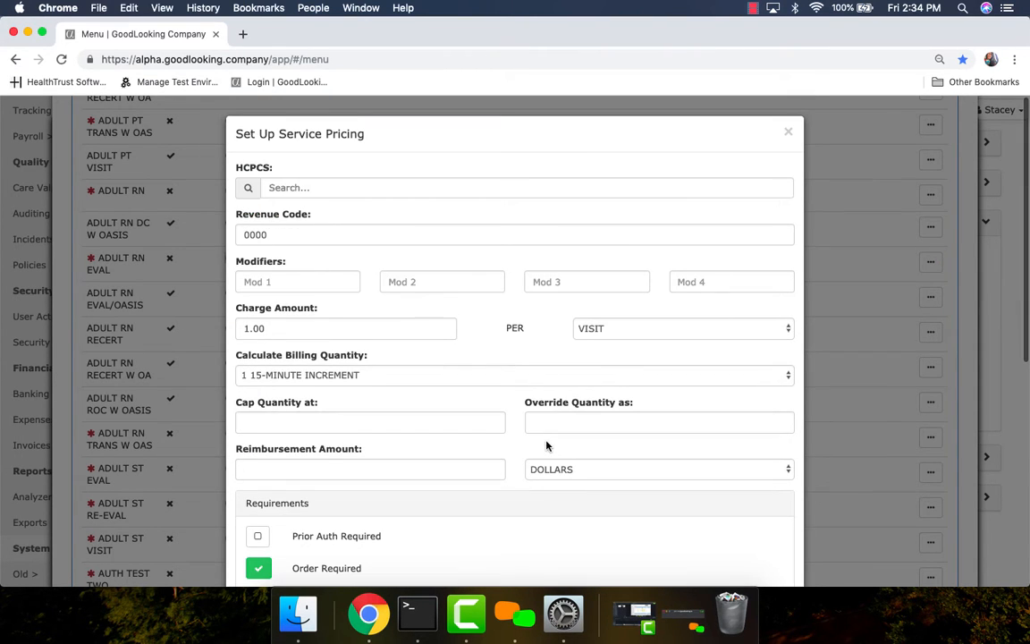
pyautogui.click(791, 134)
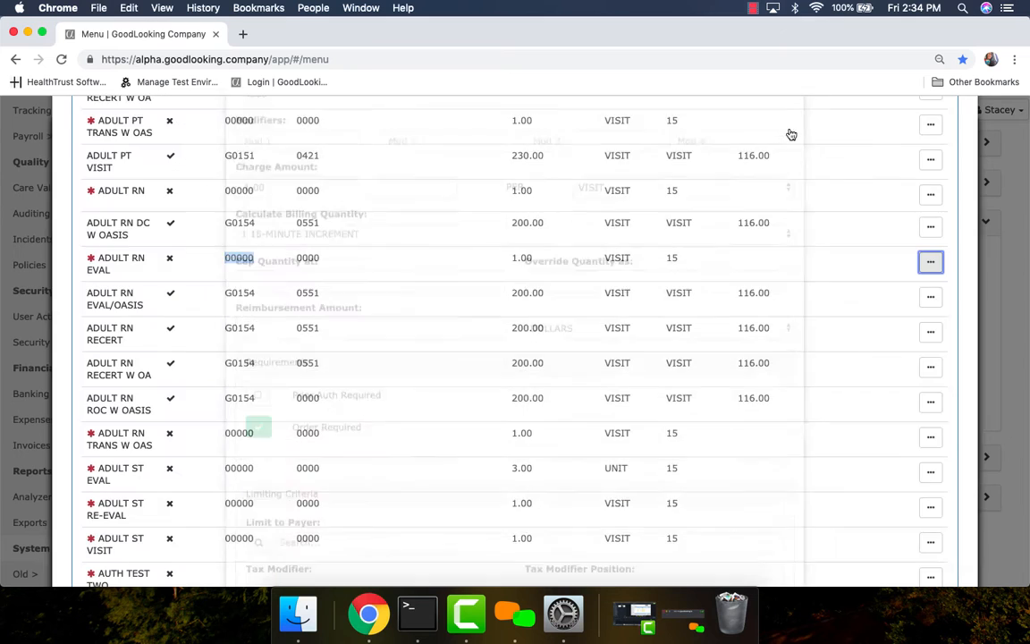
# - Close the AETNA MEDICARE payer record without saving and exit the payer list
pyautogui.scroll(12, 789, 131)
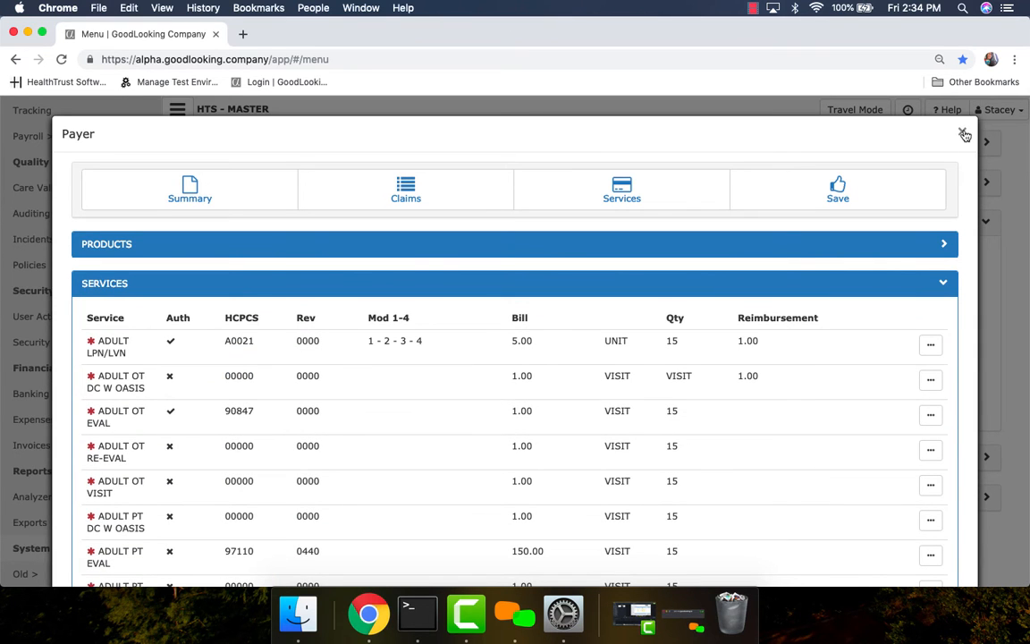
pyautogui.click(964, 133)
pyautogui.click(965, 134)
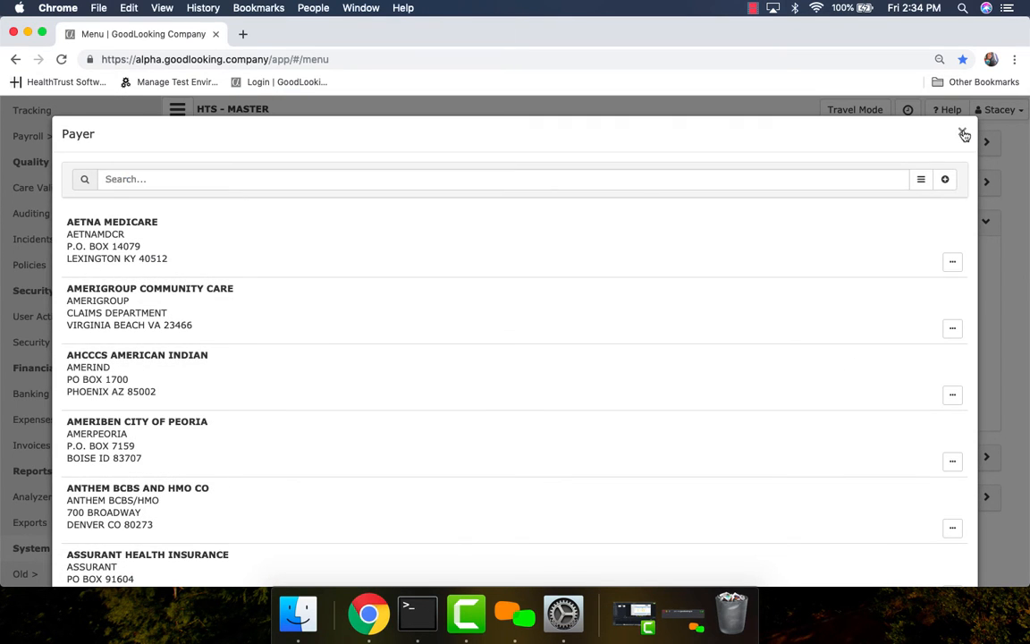
pyautogui.click(964, 133)
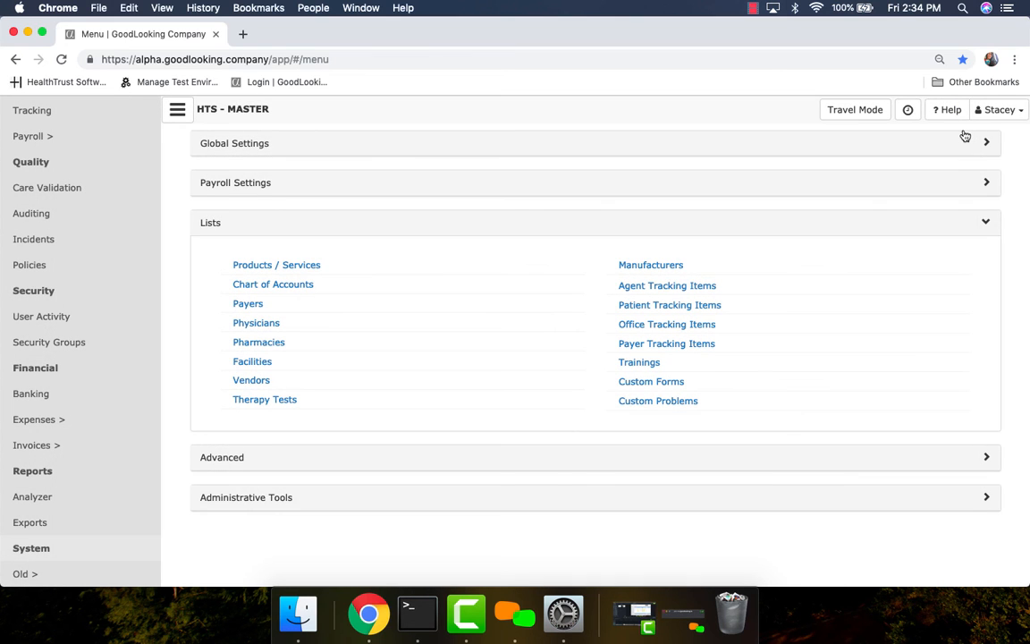